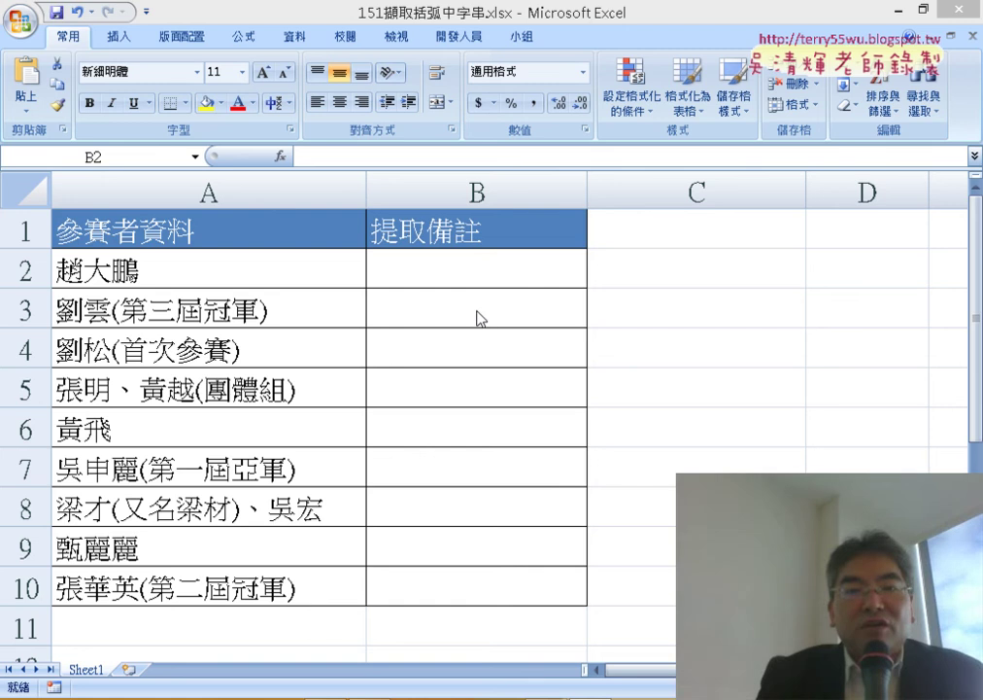
Inspect the bracketed words in A3's text, then select cell B3
{"action": "left_click", "coordinate": [499, 305]}
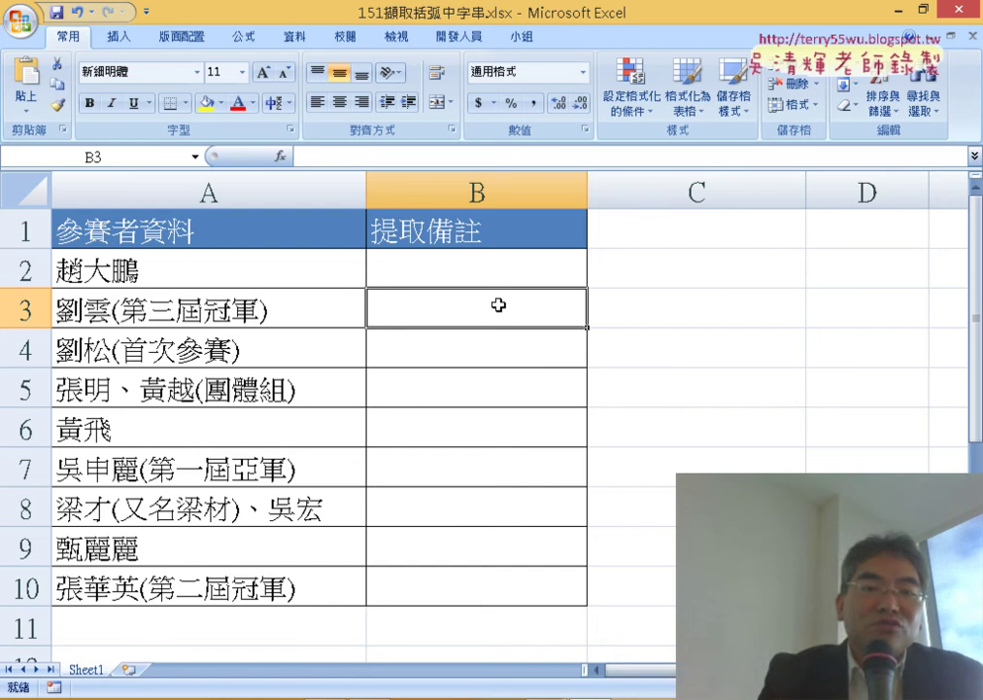
{"action": "left_click", "coordinate": [145, 311]}
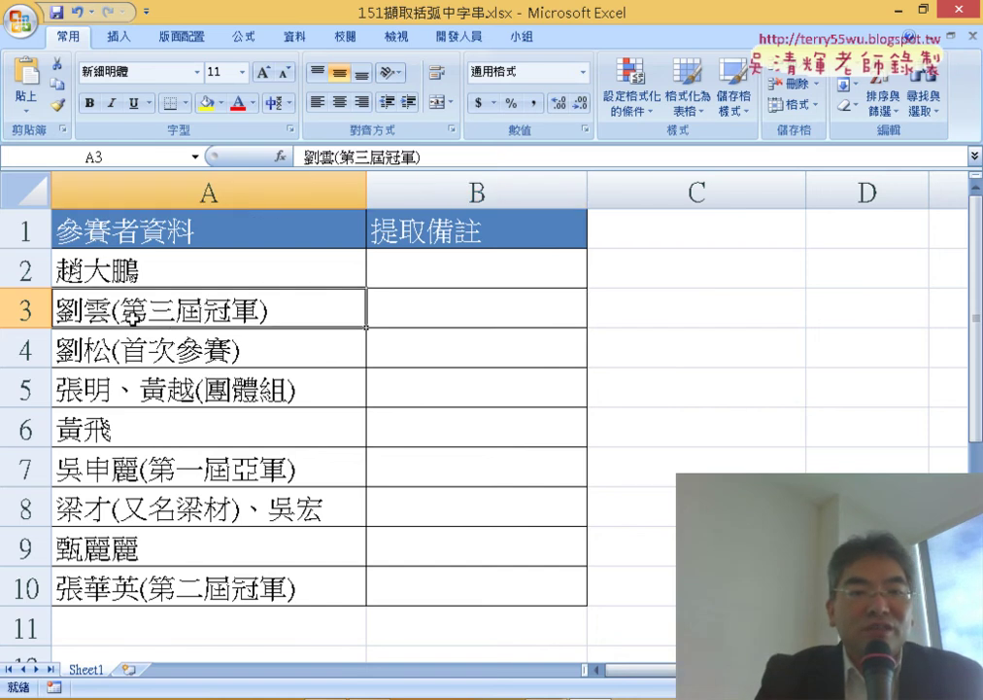
{"action": "double_click", "coordinate": [121, 309]}
{"action": "left_click_drag", "start_coordinate": [122, 309], "coordinate": [261, 311]}
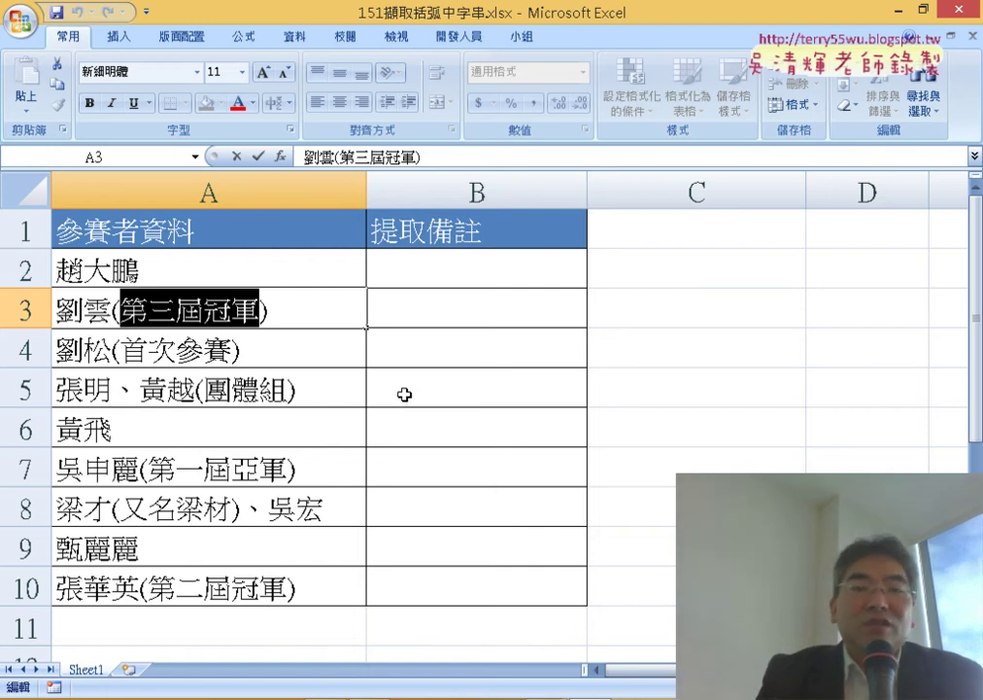
{"action": "left_click", "coordinate": [426, 314]}
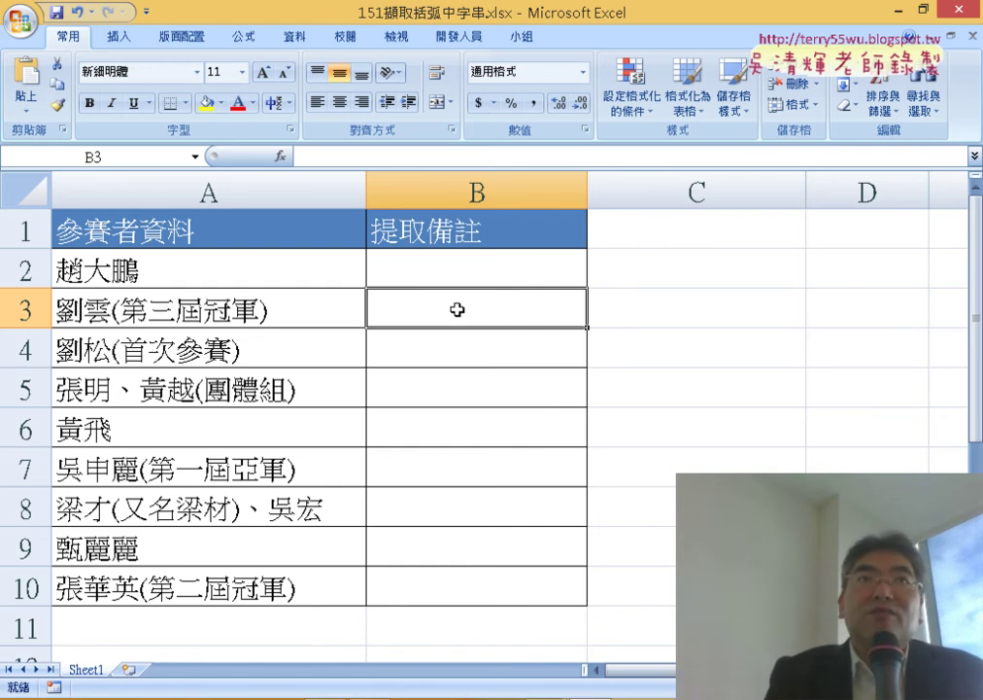
Insert the FIND function into B3 from the 文字 (Text) function category
{"action": "left_click", "coordinate": [281, 157]}
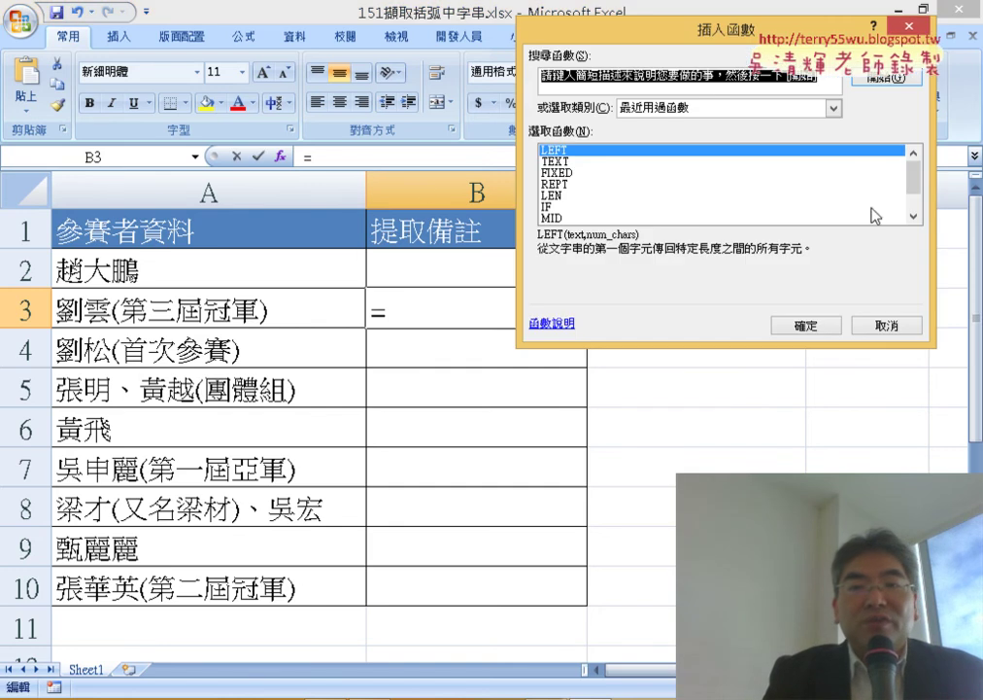
{"action": "left_click", "coordinate": [706, 110]}
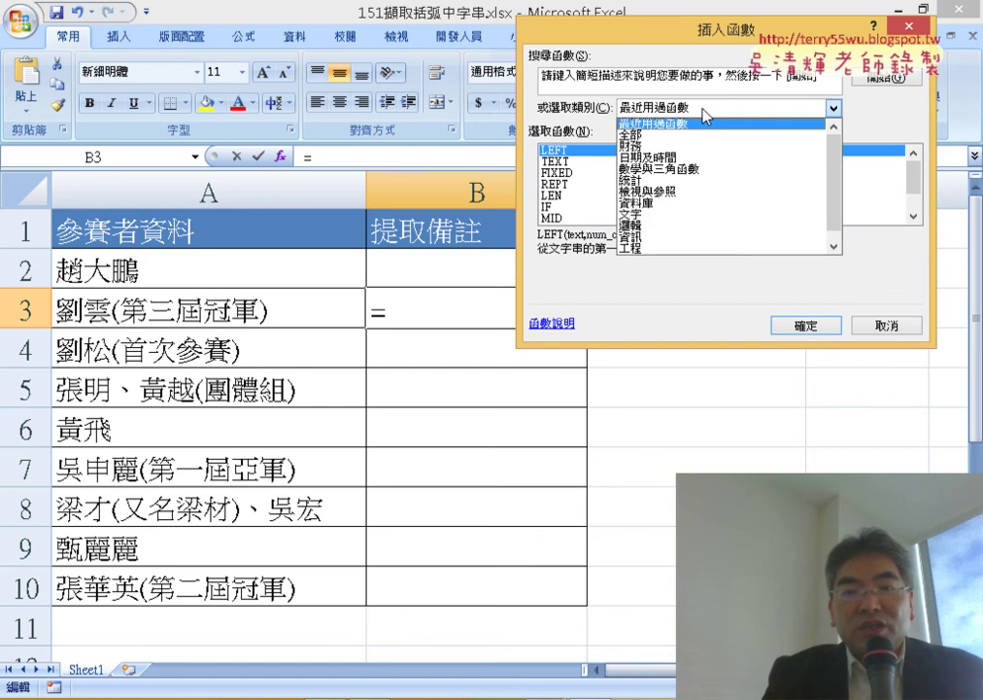
{"action": "left_click", "coordinate": [686, 214]}
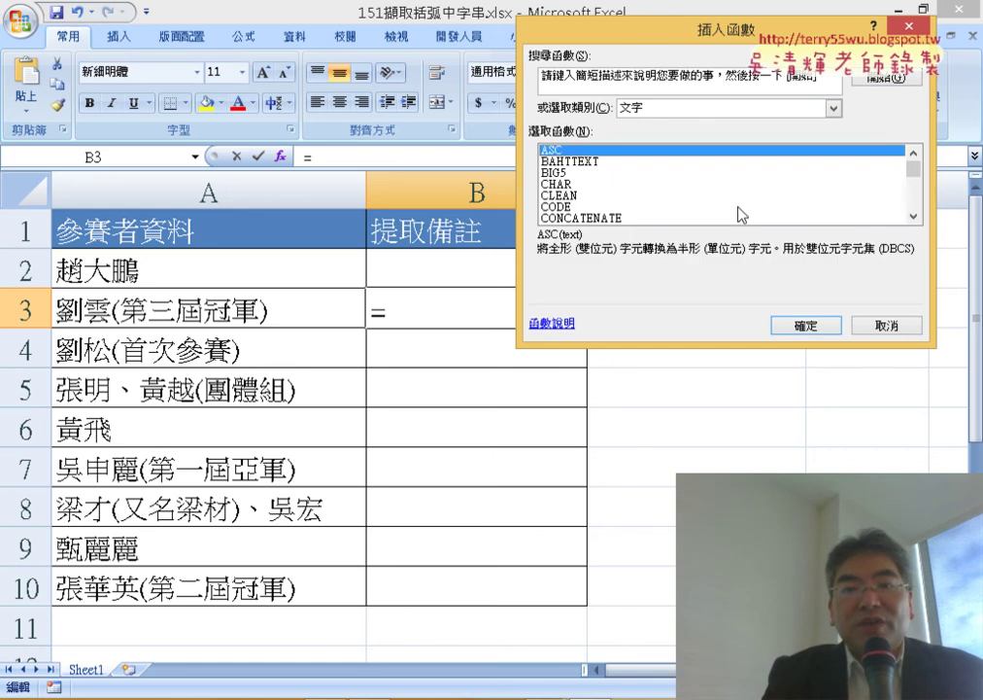
{"action": "left_click", "coordinate": [913, 216]}
{"action": "left_click", "coordinate": [914, 216]}
{"action": "left_click", "coordinate": [913, 216]}
{"action": "left_click", "coordinate": [913, 217]}
{"action": "left_click", "coordinate": [914, 216]}
{"action": "left_click", "coordinate": [913, 217]}
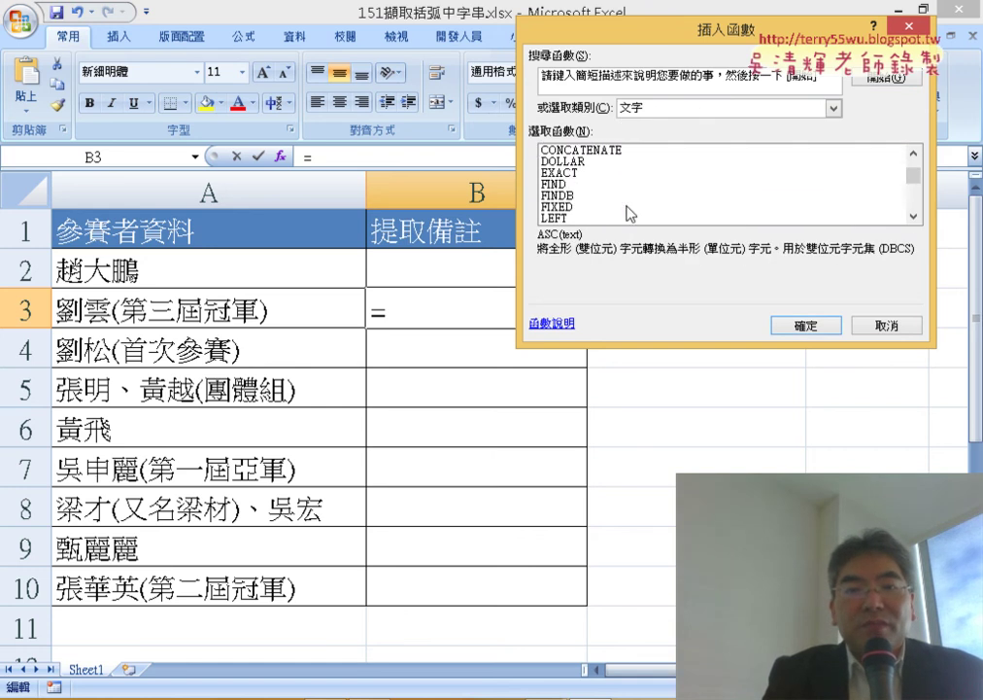
{"action": "left_click", "coordinate": [579, 185]}
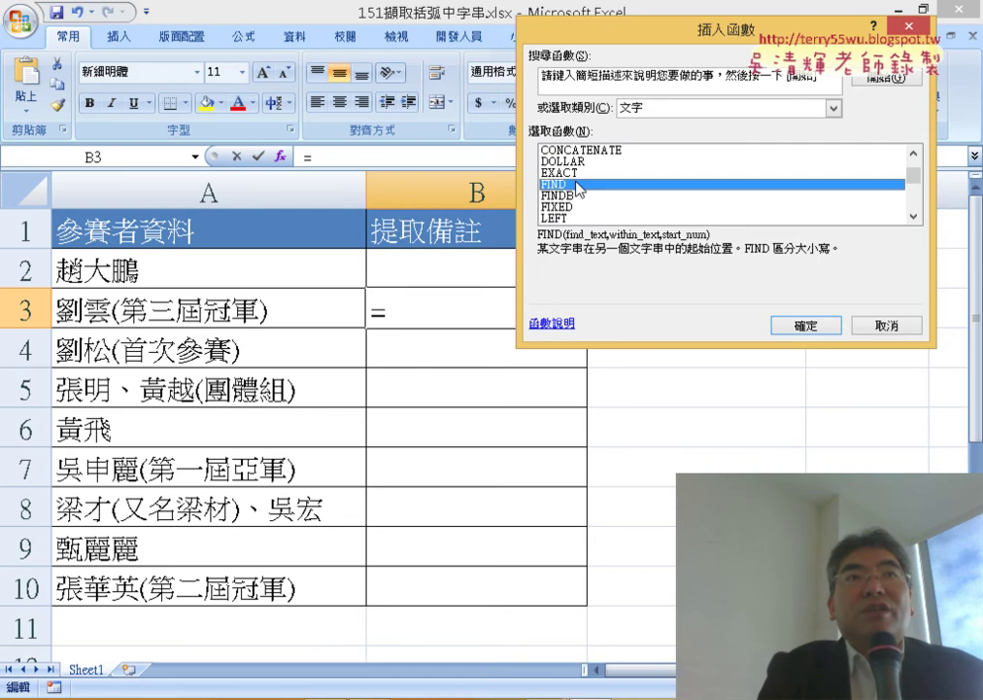
{"action": "left_click", "coordinate": [813, 328]}
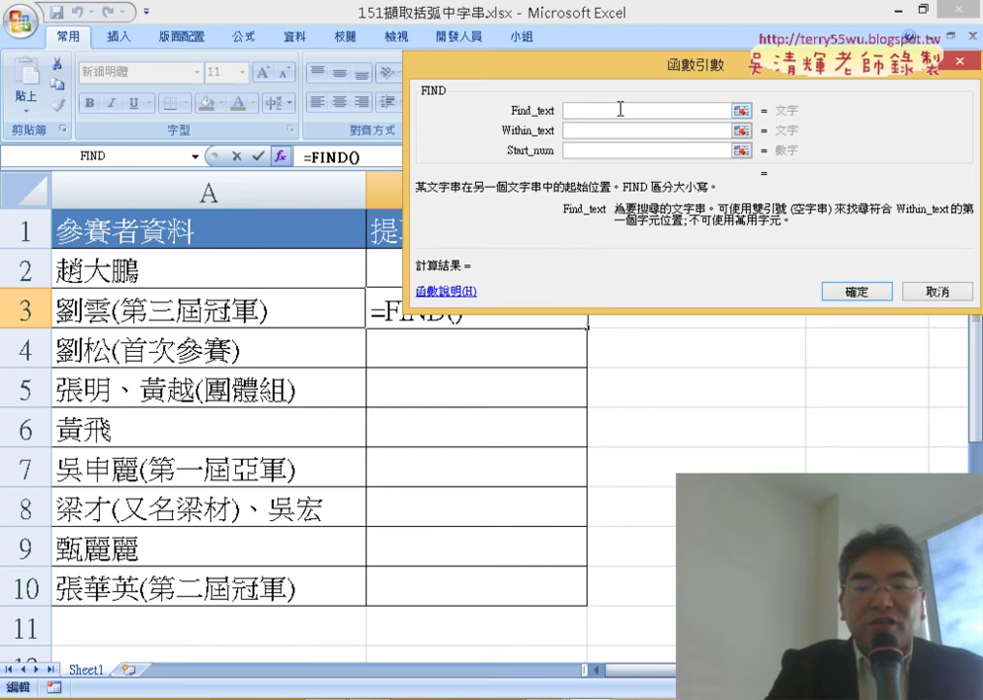
Set FIND's Find_text to ( and Within_text to A3, so B3 returns 3
{"action": "type", "text": "("}
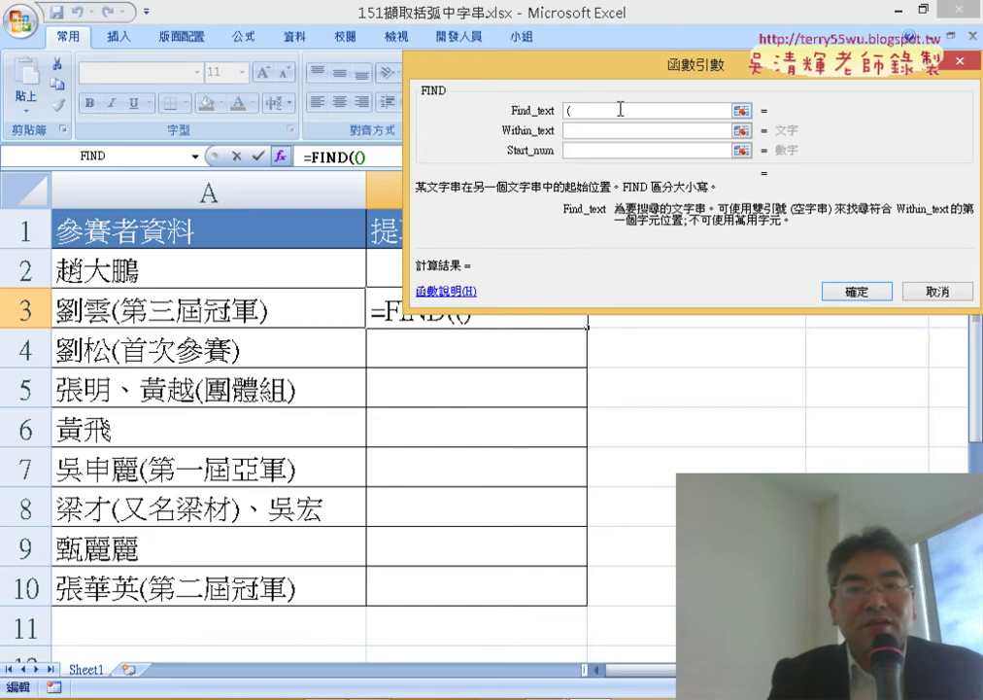
{"action": "left_click", "coordinate": [591, 129]}
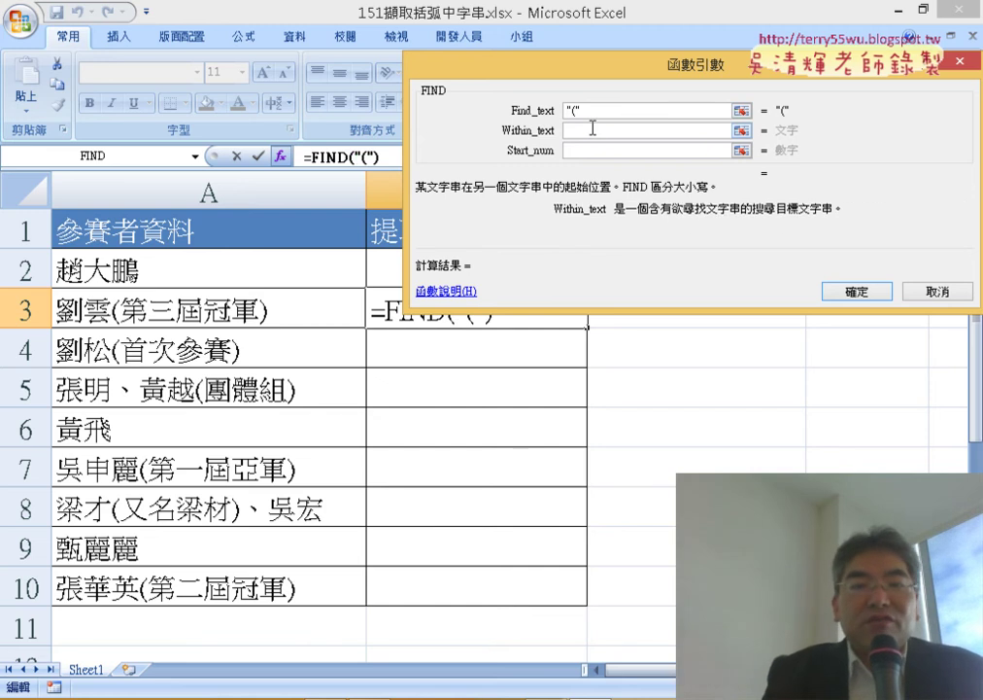
{"action": "left_click", "coordinate": [598, 112]}
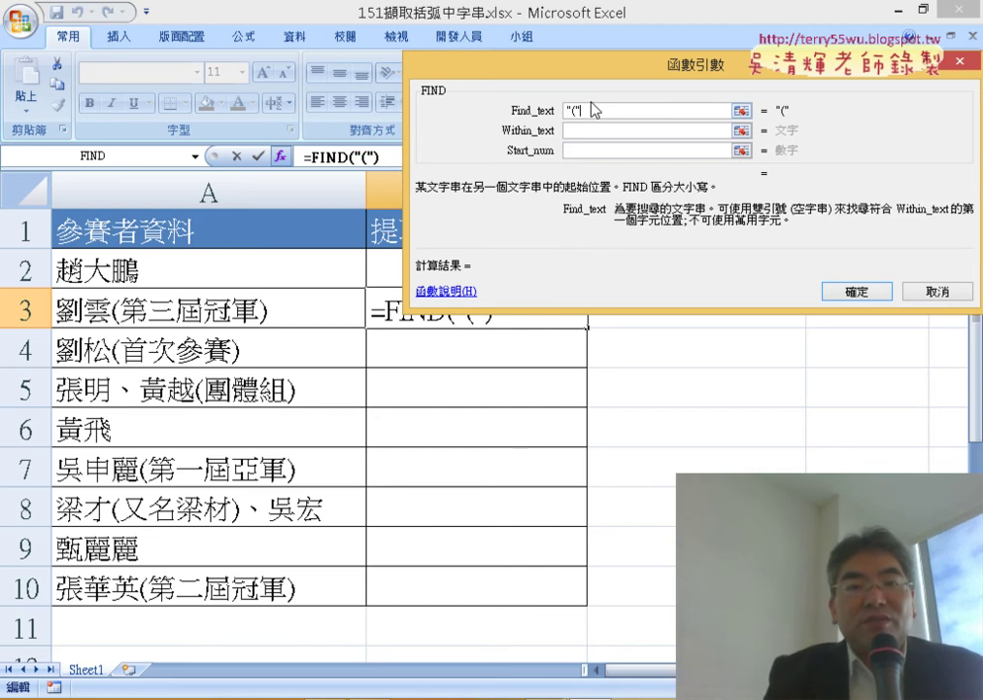
{"action": "left_click", "coordinate": [604, 127]}
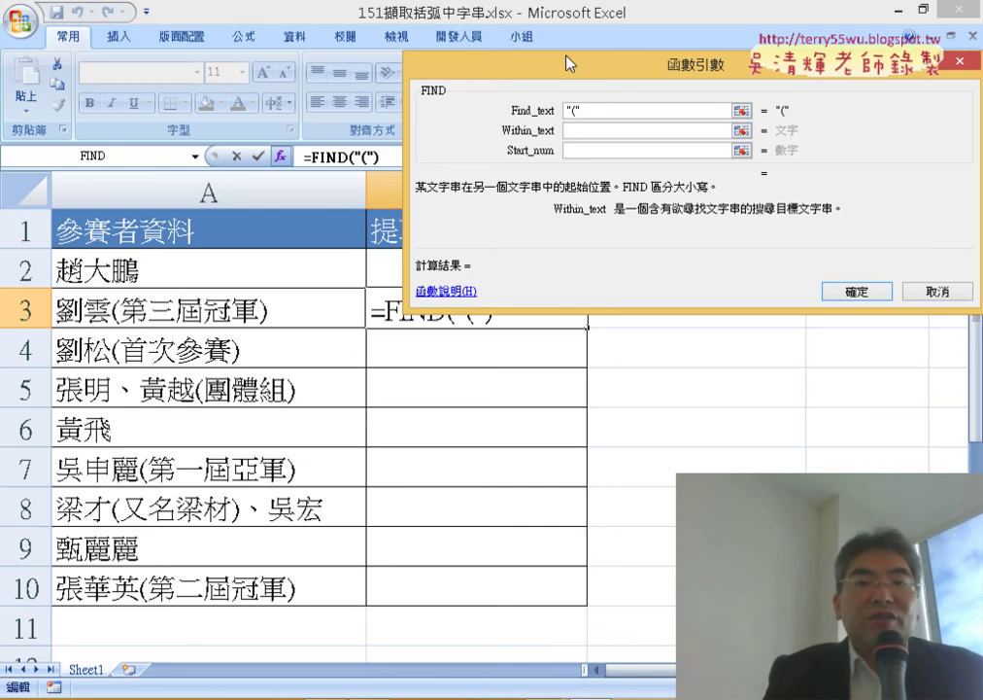
{"action": "left_click_drag", "start_coordinate": [561, 64], "coordinate": [433, 363]}
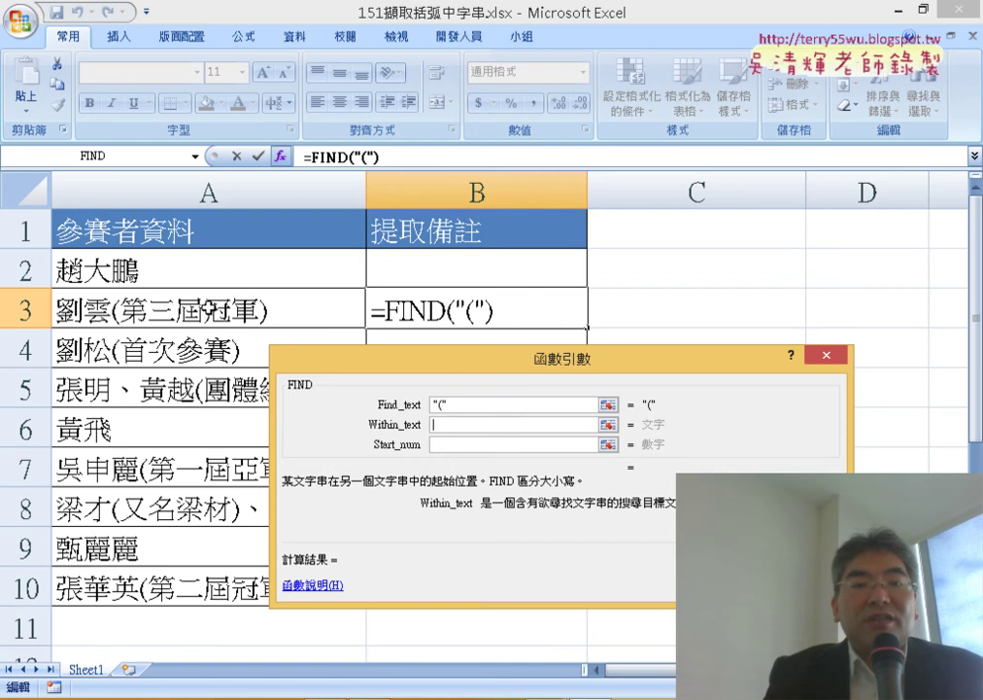
{"action": "left_click", "coordinate": [330, 319]}
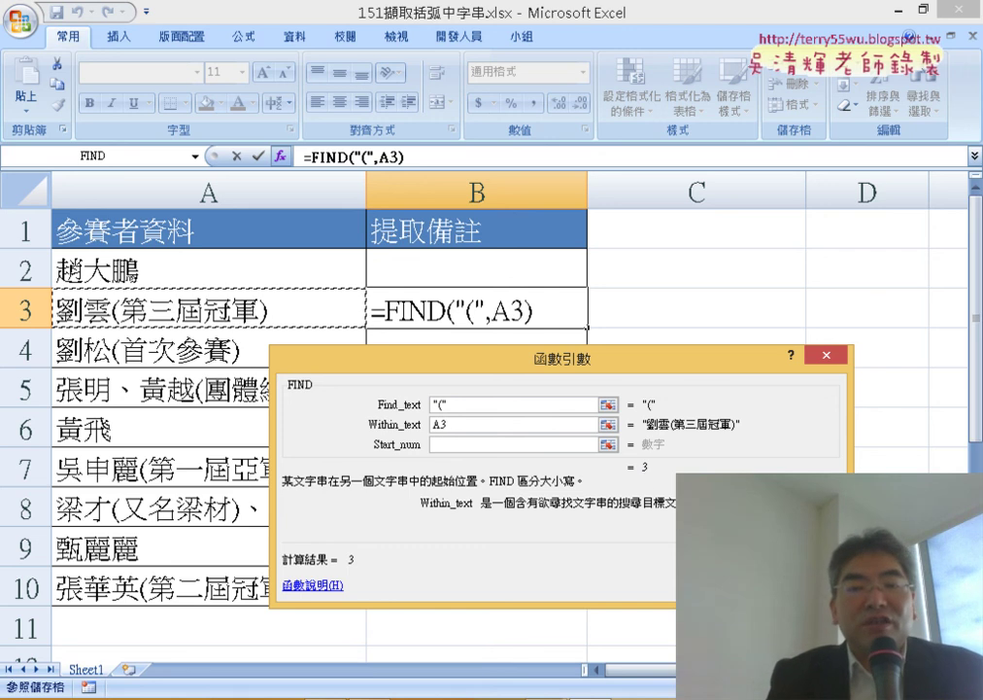
{"action": "key", "text": "Return"}
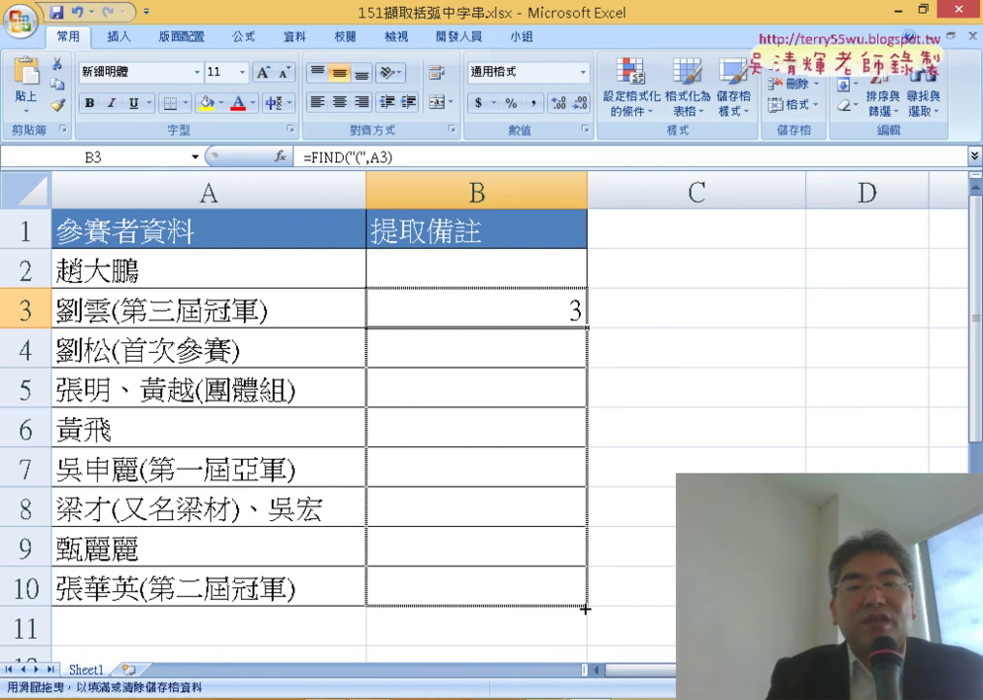
Fill the FIND formula from B3 down to B10 and check B6's #VALUE! result
{"action": "left_click_drag", "start_coordinate": [587, 331], "coordinate": [587, 607]}
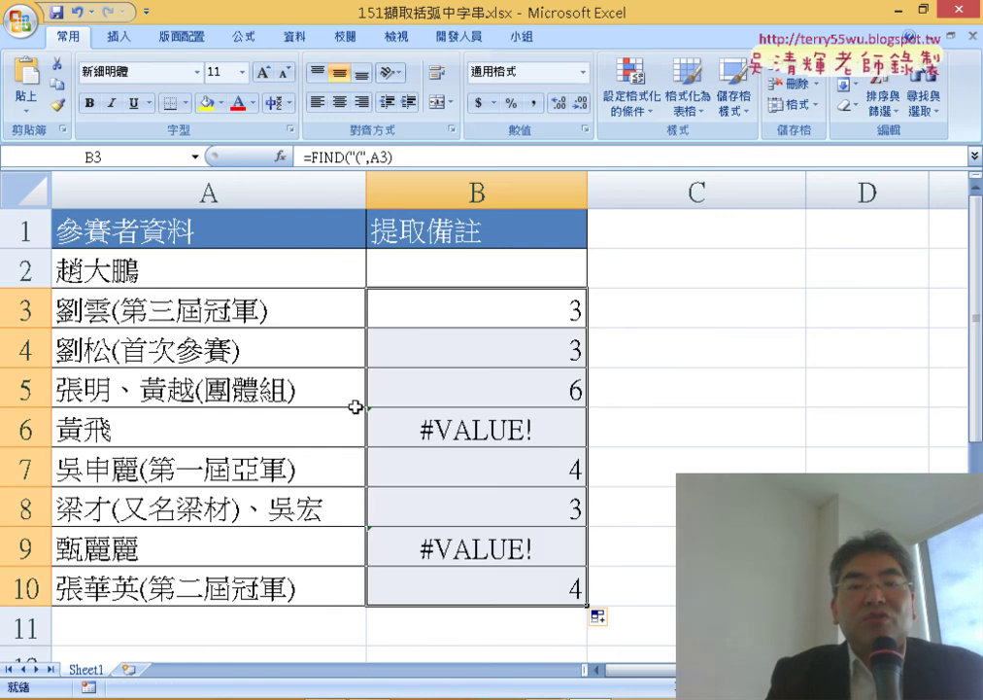
{"action": "left_click", "coordinate": [496, 434]}
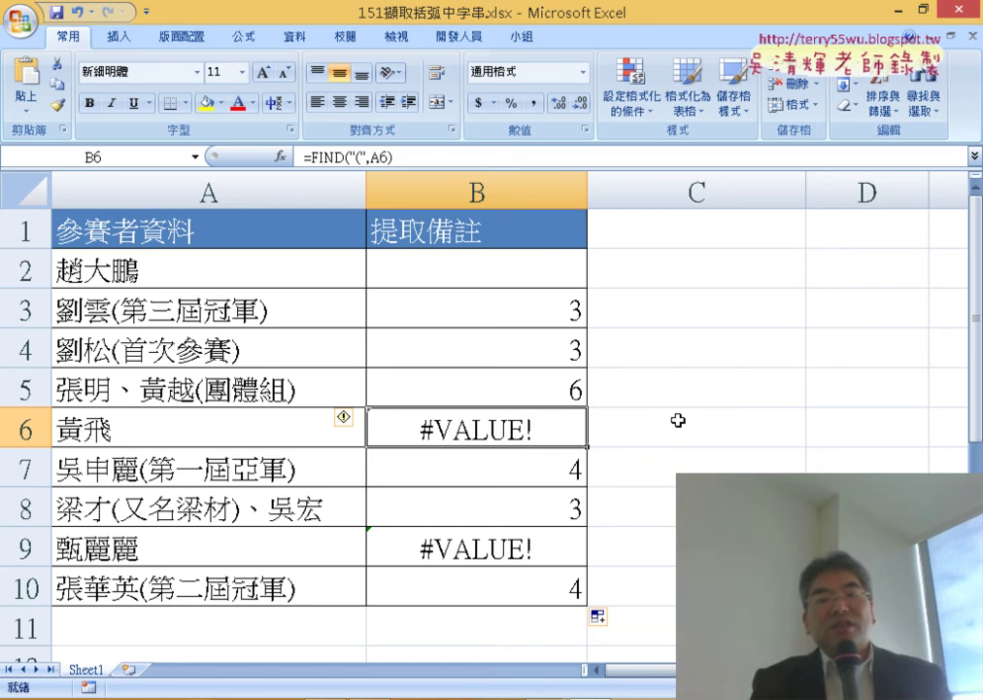
{"action": "left_click", "coordinate": [572, 310]}
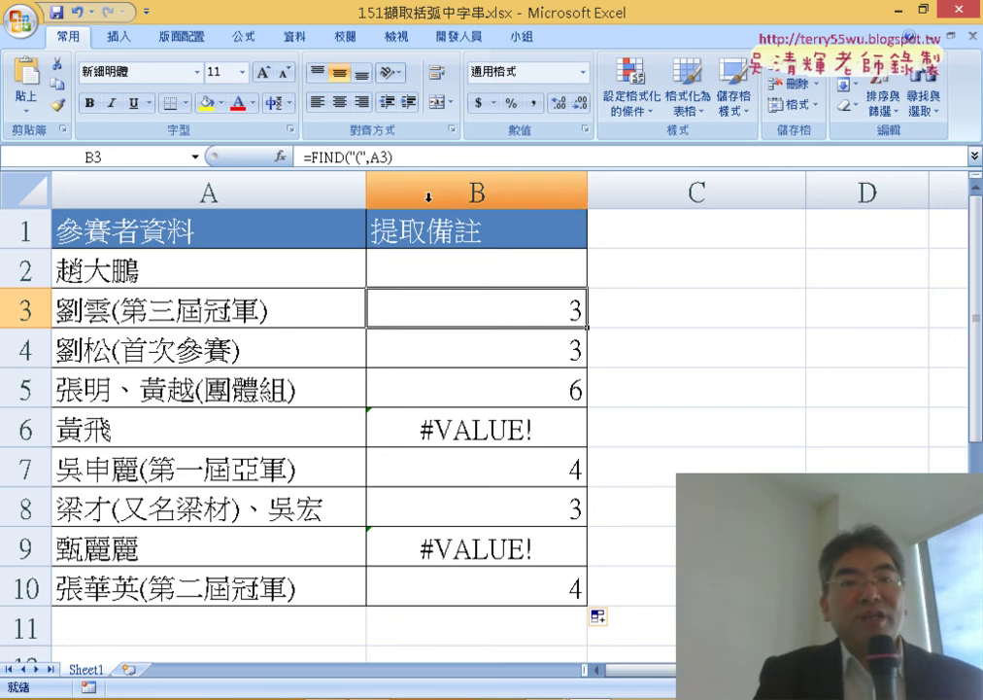
Cut FIND("(",A3) out of B3's formula in the formula bar
{"action": "left_click", "coordinate": [306, 157]}
{"action": "left_click_drag", "start_coordinate": [307, 157], "coordinate": [398, 167]}
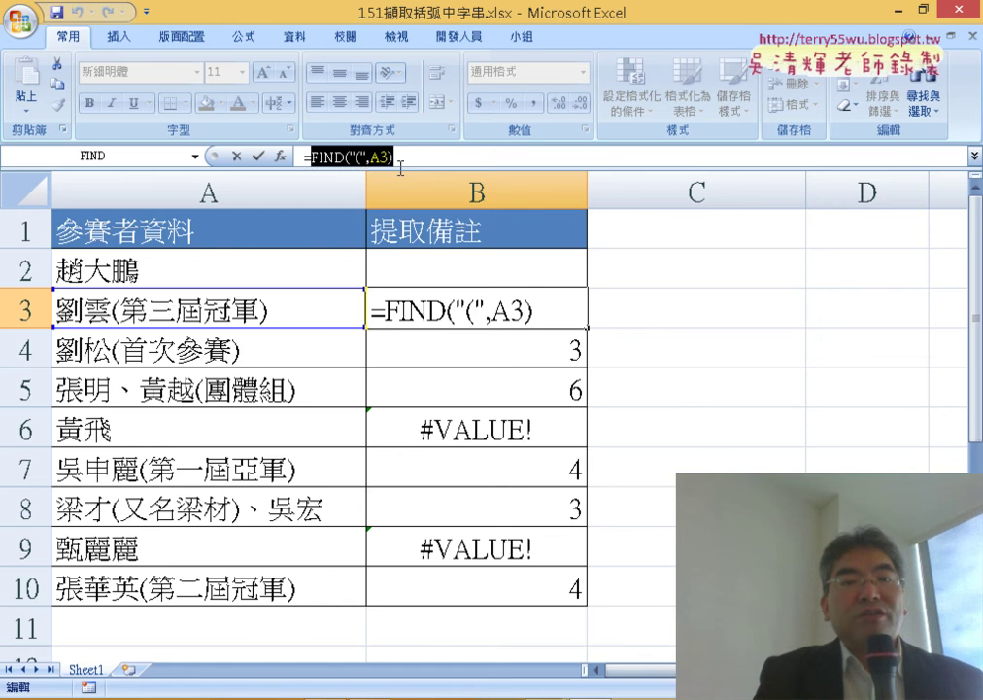
{"action": "right_click", "coordinate": [345, 162]}
{"action": "left_click", "coordinate": [394, 175]}
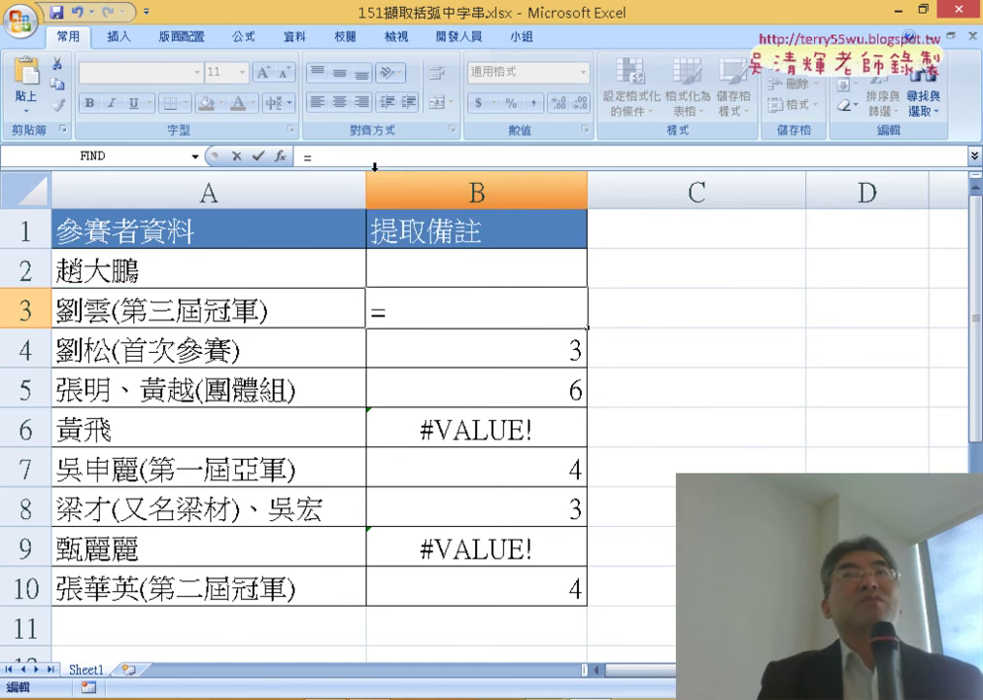
Insert the MID function into B3 through the function picker
{"action": "left_click", "coordinate": [280, 156]}
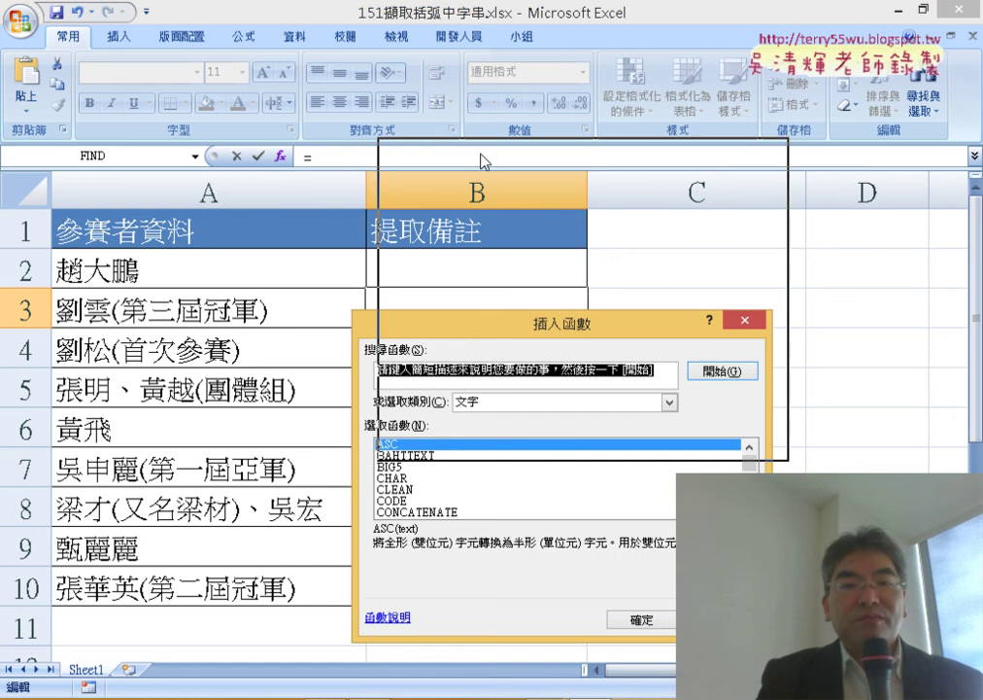
{"action": "left_click_drag", "start_coordinate": [460, 331], "coordinate": [491, 124]}
{"action": "scroll", "coordinate": [765, 268], "scroll_direction": "down", "scroll_amount": 2}
{"action": "scroll", "coordinate": [738, 280], "scroll_direction": "down", "scroll_amount": 2}
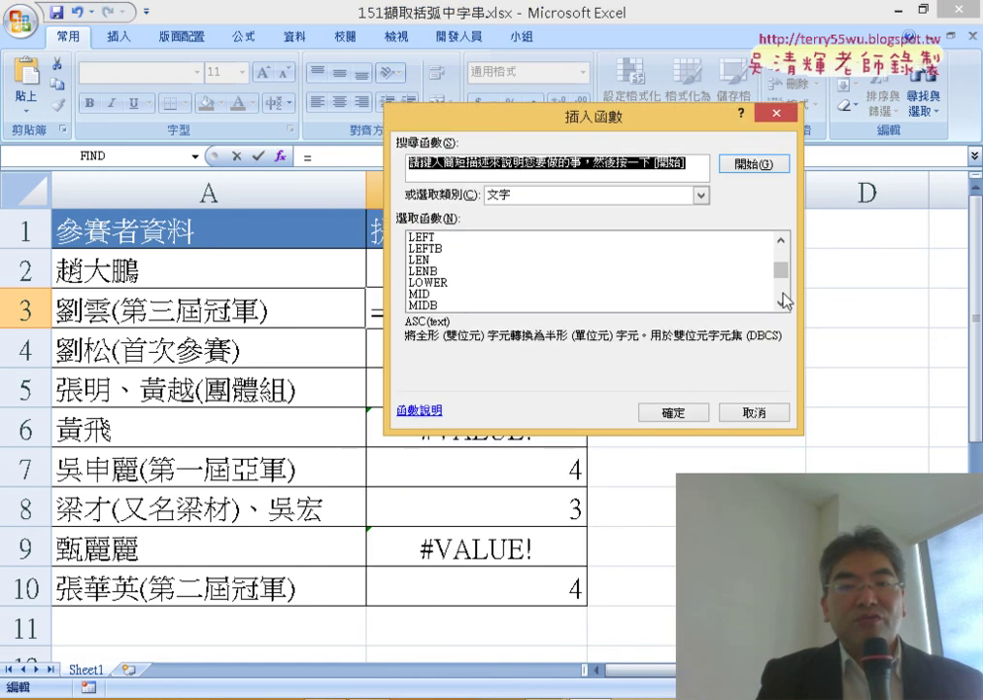
{"action": "scroll", "coordinate": [689, 300], "scroll_direction": "down", "scroll_amount": 2}
{"action": "left_click", "coordinate": [780, 239]}
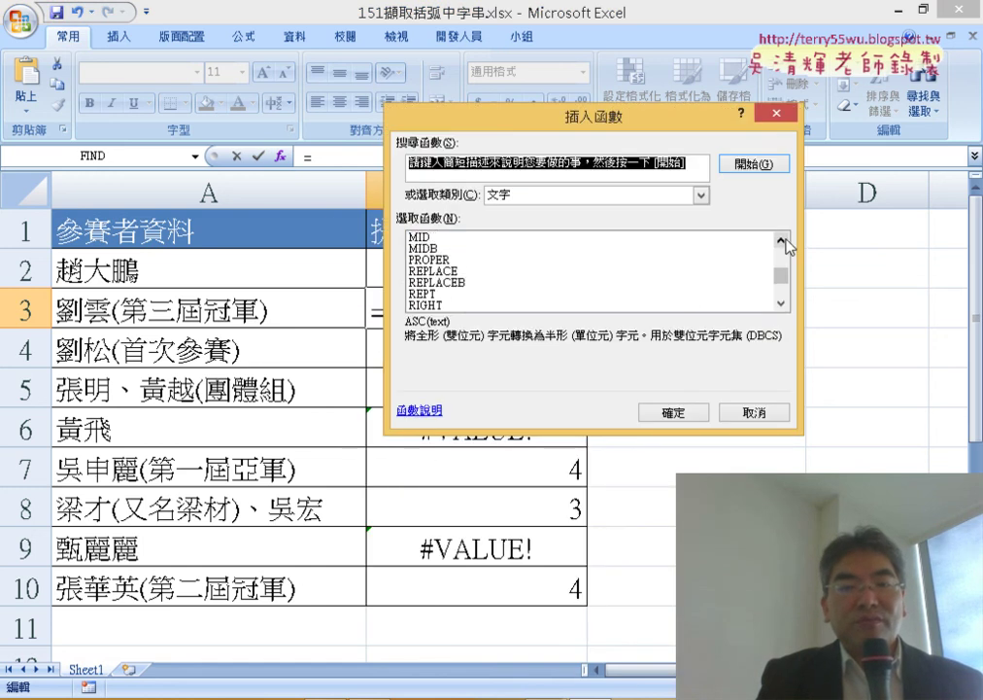
{"action": "double_click", "coordinate": [422, 236]}
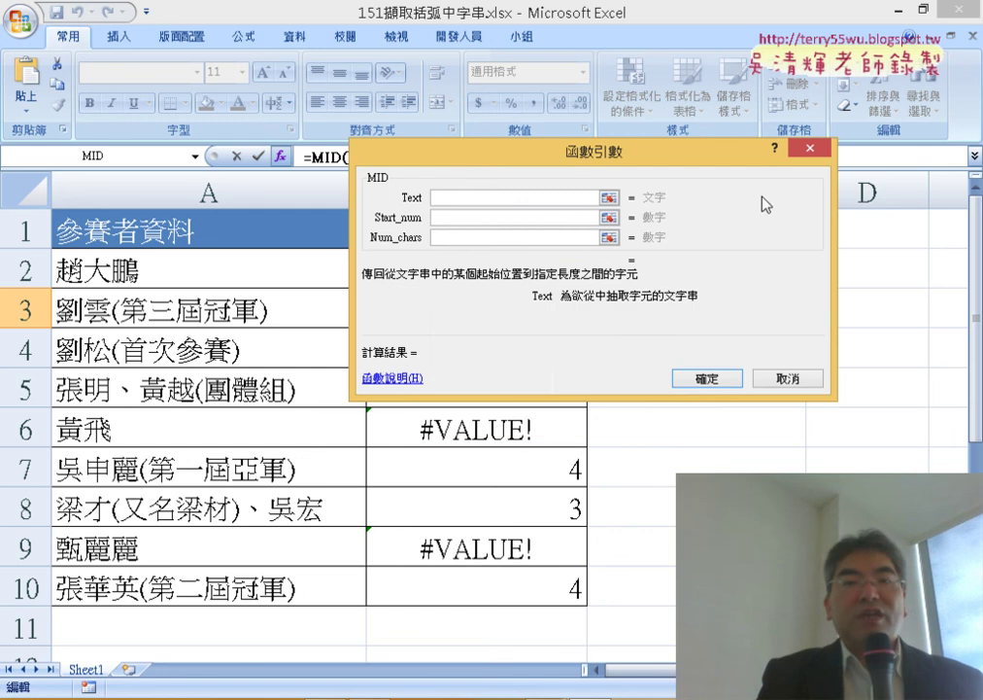
Set MID's Text to A3 and Start_num to FIND("(",A3)+1
{"action": "left_click_drag", "start_coordinate": [651, 158], "coordinate": [768, 151]}
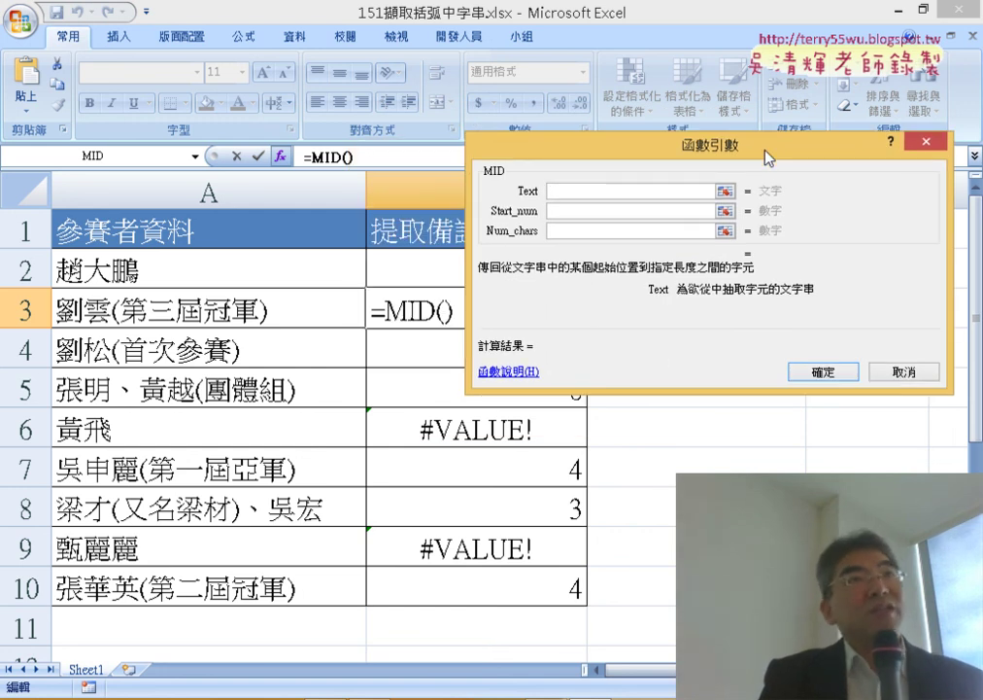
{"action": "left_click", "coordinate": [278, 316]}
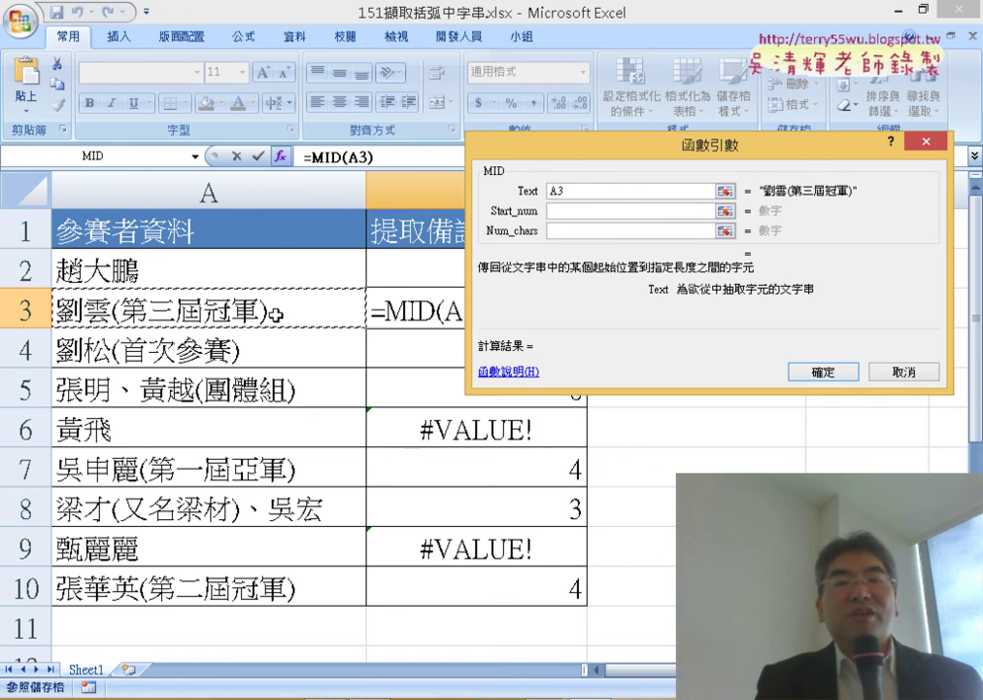
{"action": "left_click", "coordinate": [553, 211]}
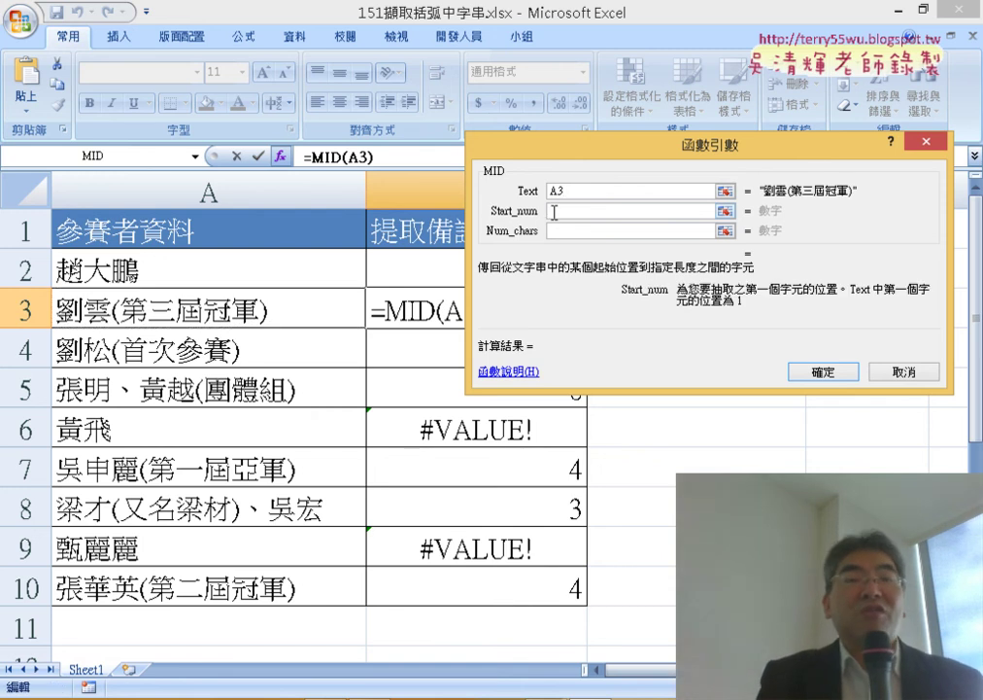
{"action": "right_click", "coordinate": [553, 211]}
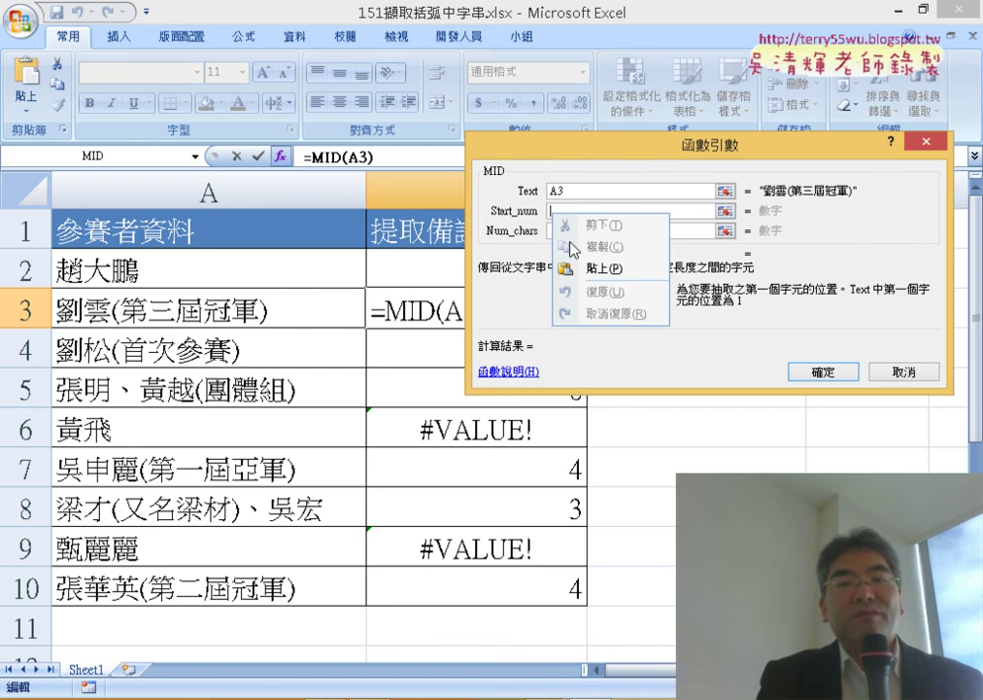
{"action": "left_click", "coordinate": [606, 271]}
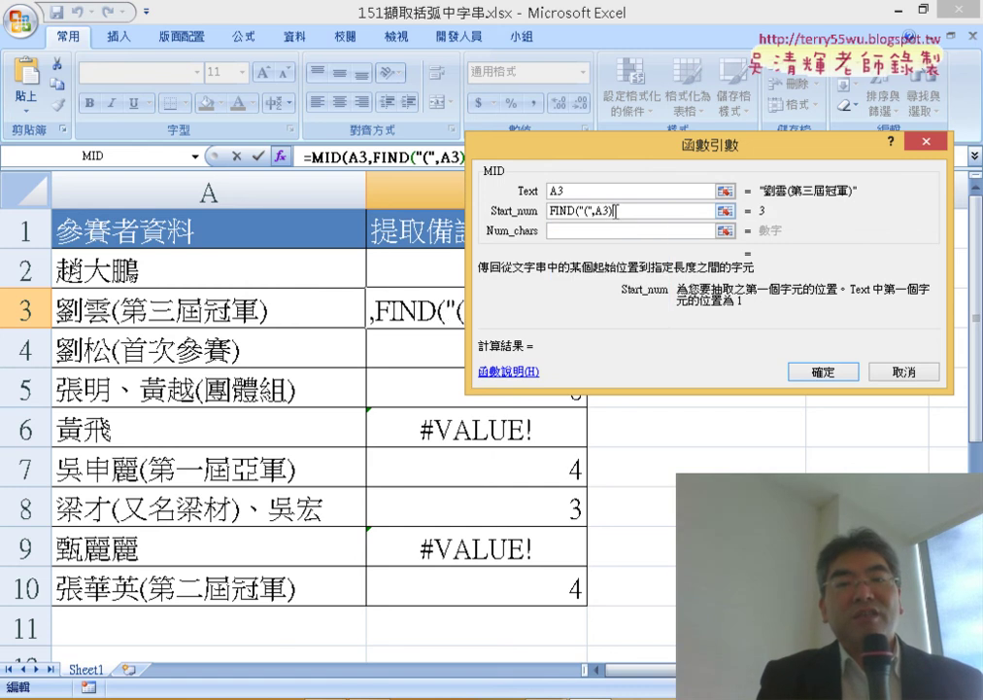
{"action": "left_click_drag", "start_coordinate": [616, 211], "coordinate": [549, 211]}
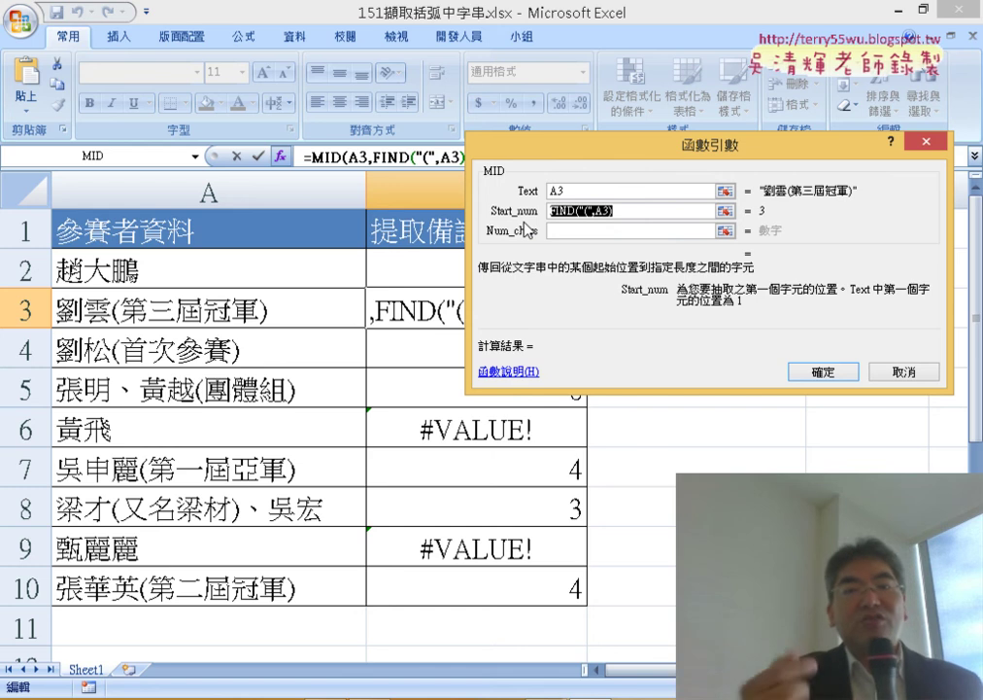
{"action": "left_click", "coordinate": [638, 210]}
{"action": "type", "text": "+"}
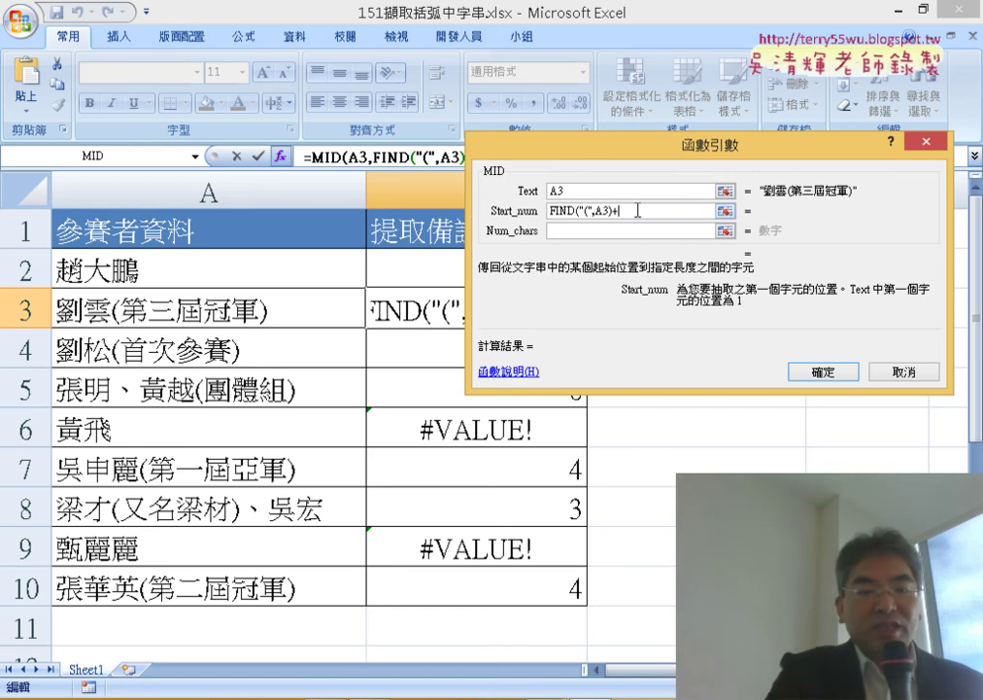
{"action": "type", "text": "1"}
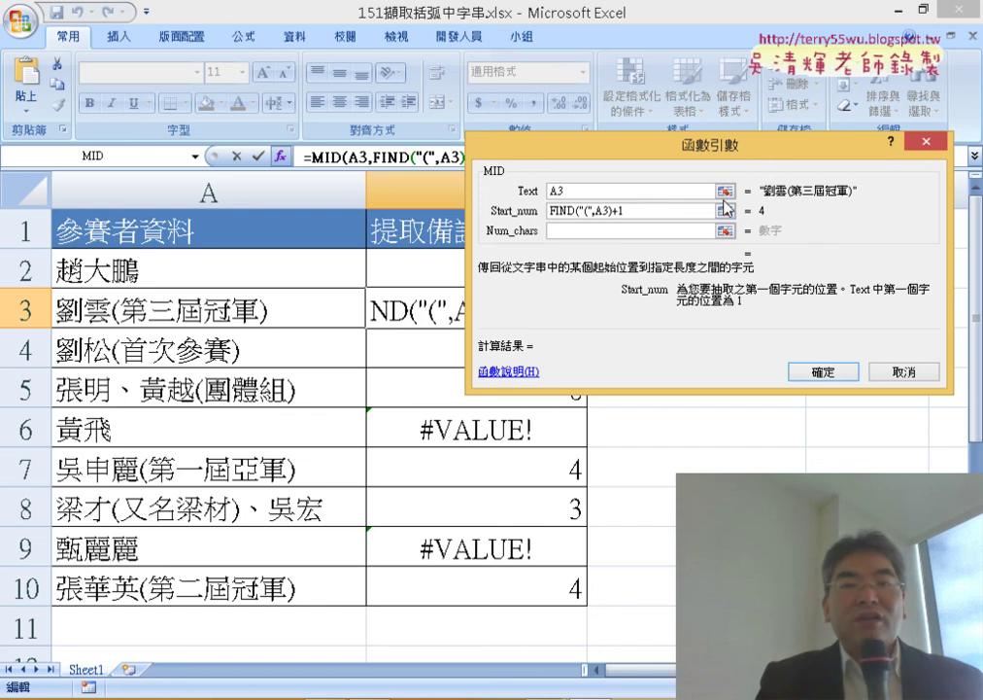
Set Num_chars to FIND(")",A3)-FIND("(",A3)-1 and confirm the MID formula
{"action": "left_click", "coordinate": [578, 231]}
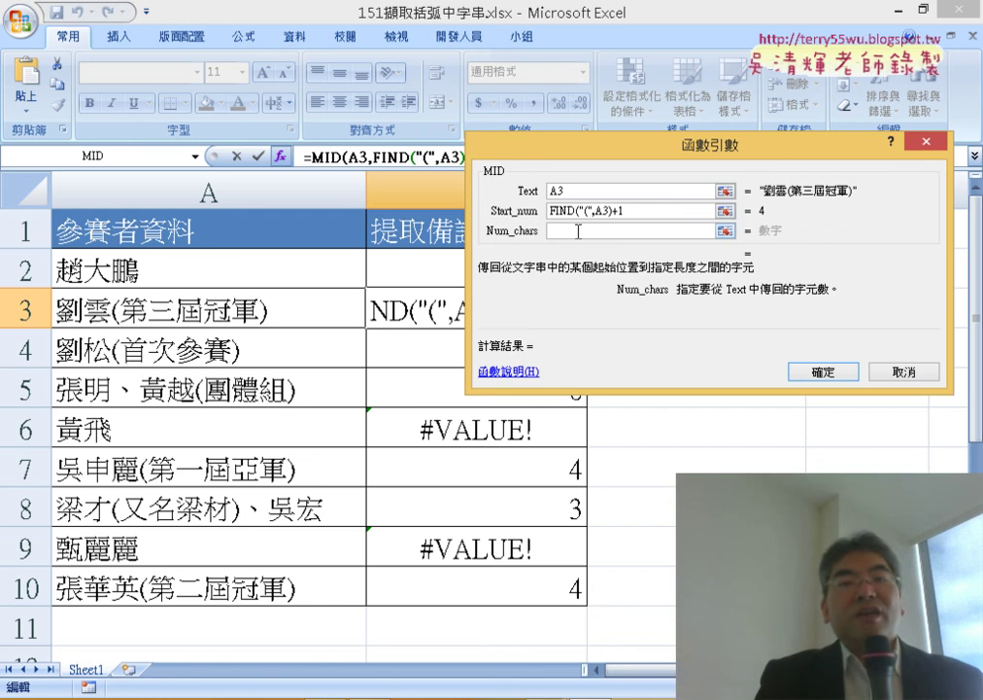
{"action": "right_click", "coordinate": [578, 231]}
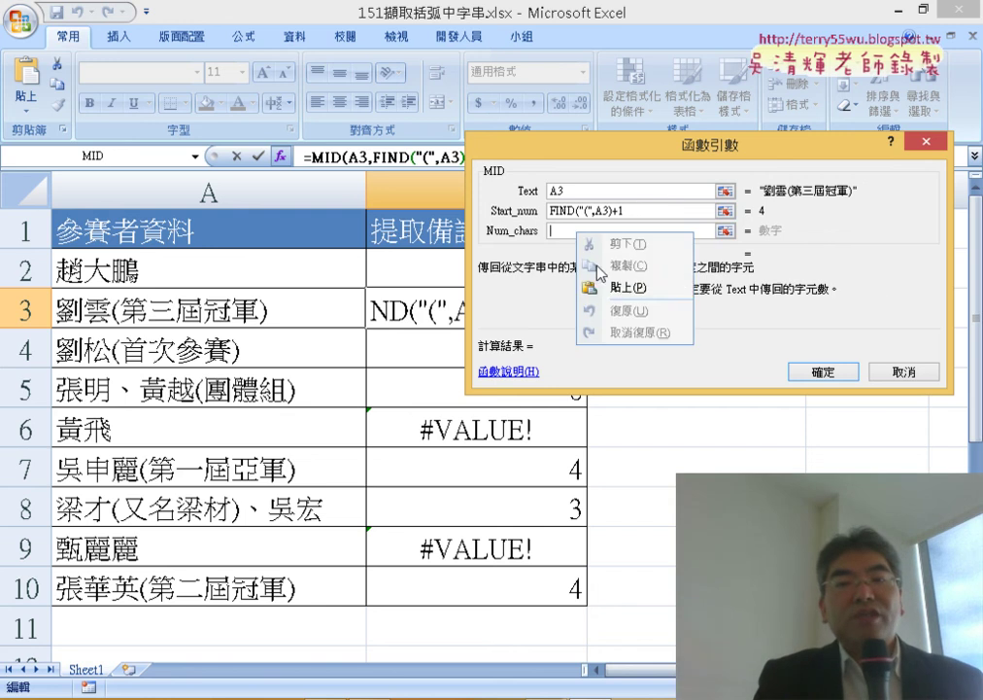
{"action": "left_click", "coordinate": [612, 287]}
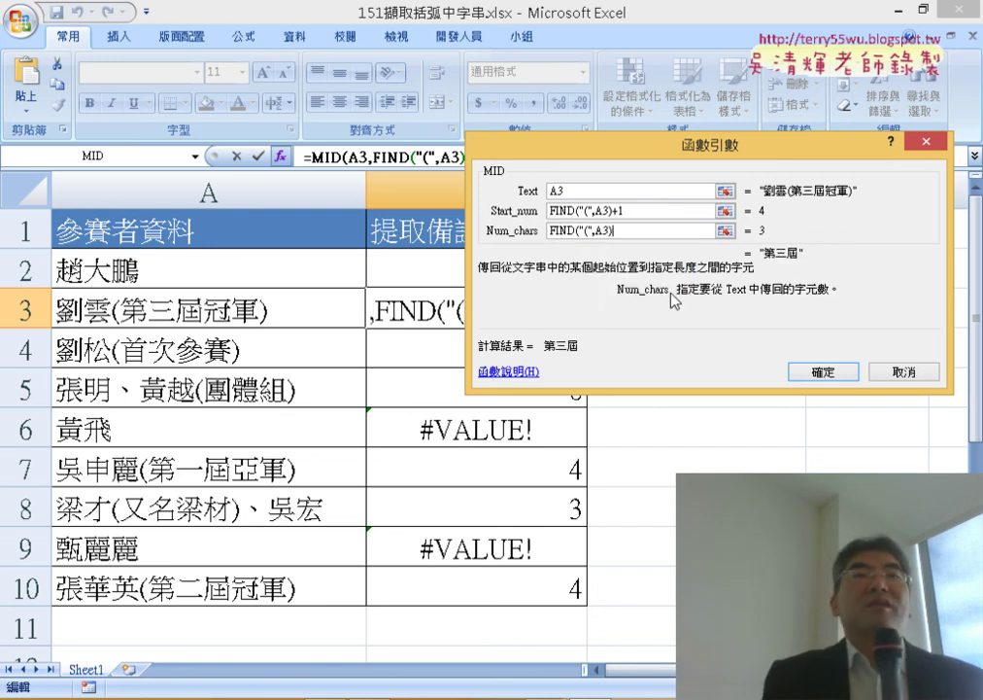
{"action": "key", "text": "Left"}
{"action": "key", "text": "Left"}
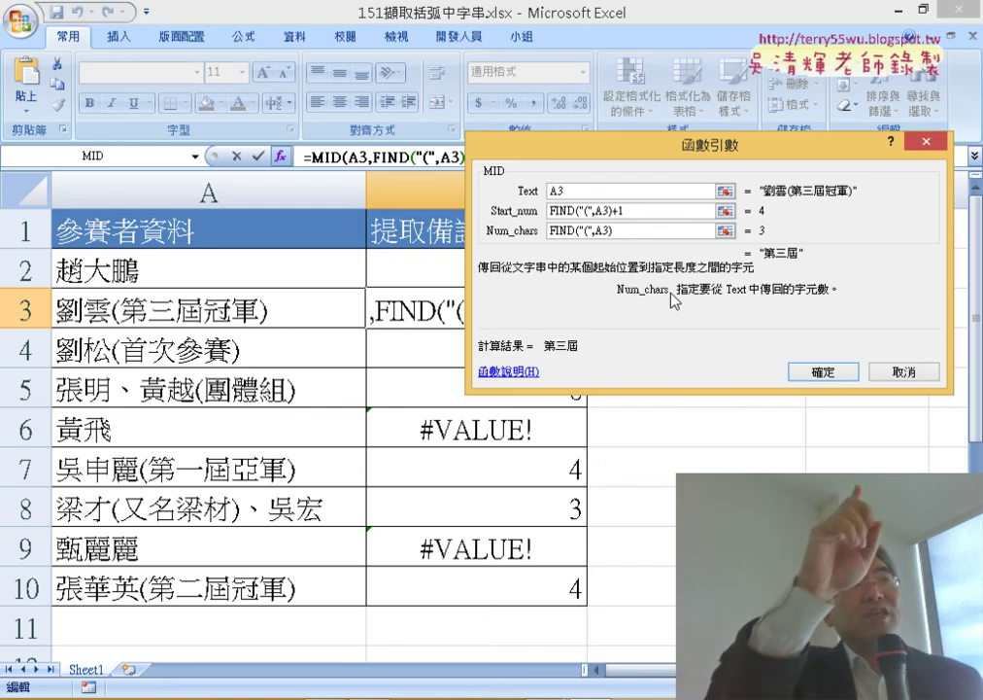
{"action": "key", "text": "Left"}
{"action": "key", "text": "Left"}
{"action": "key", "text": "Left"}
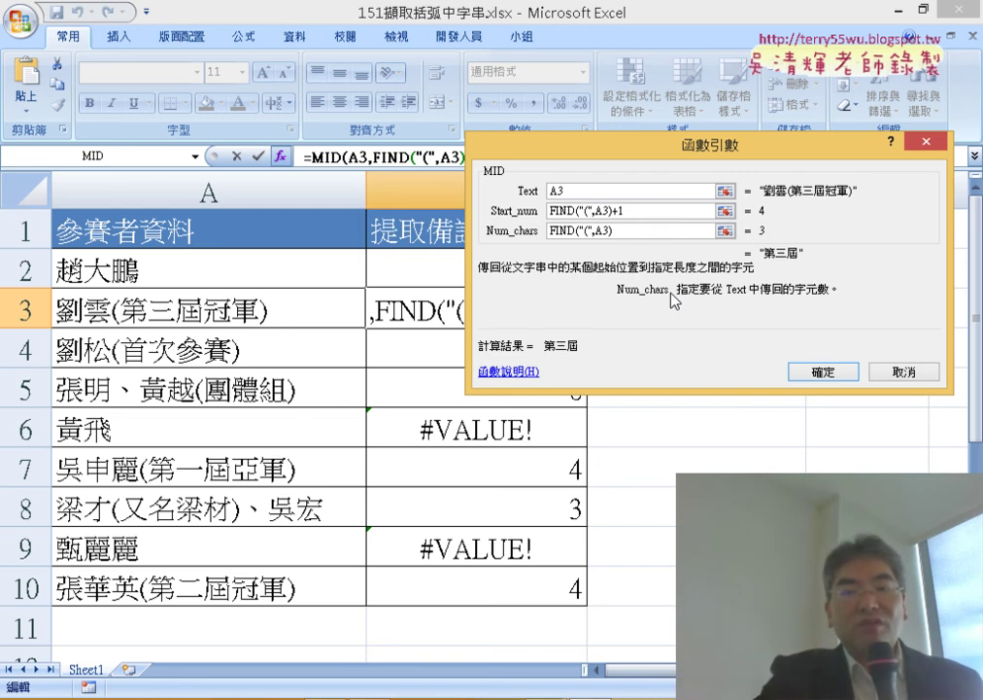
{"action": "key", "text": "BackSpace"}
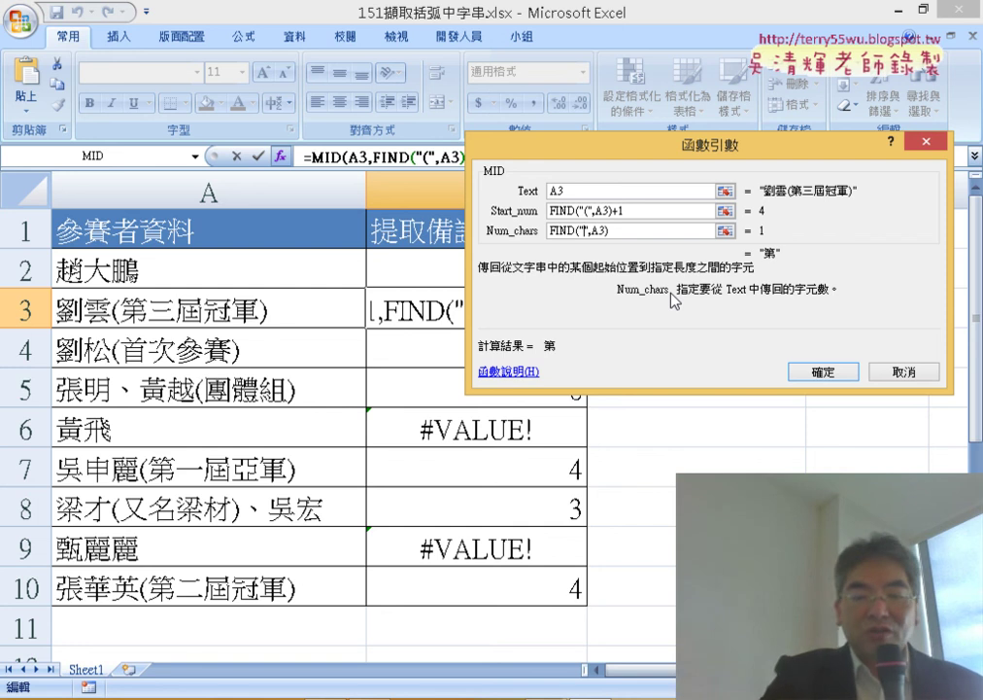
{"action": "type", "text": ")"}
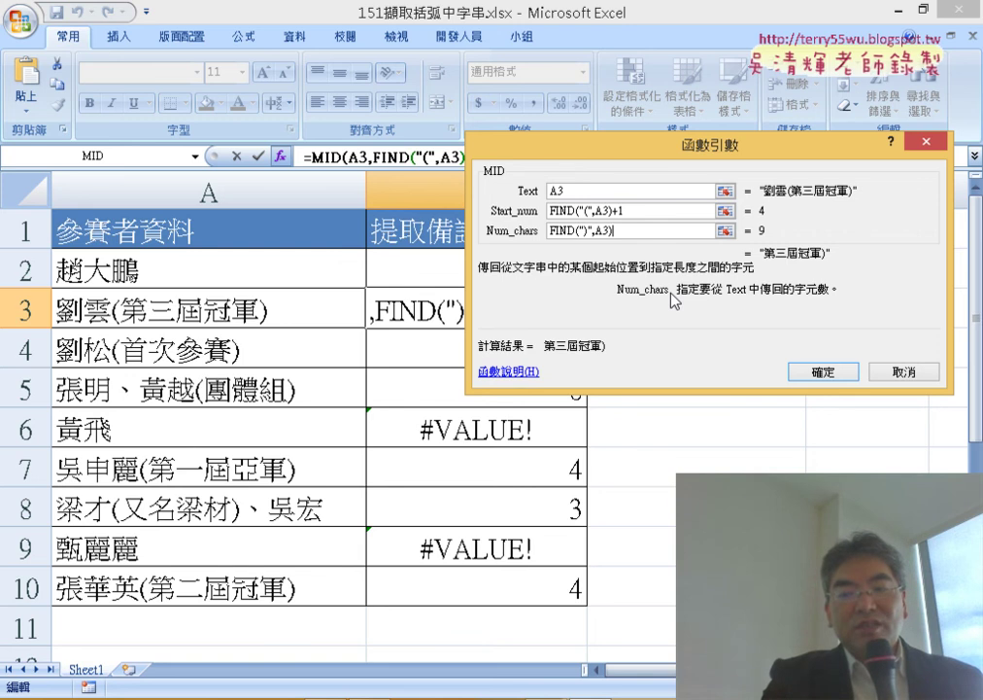
{"action": "type", "text": "-"}
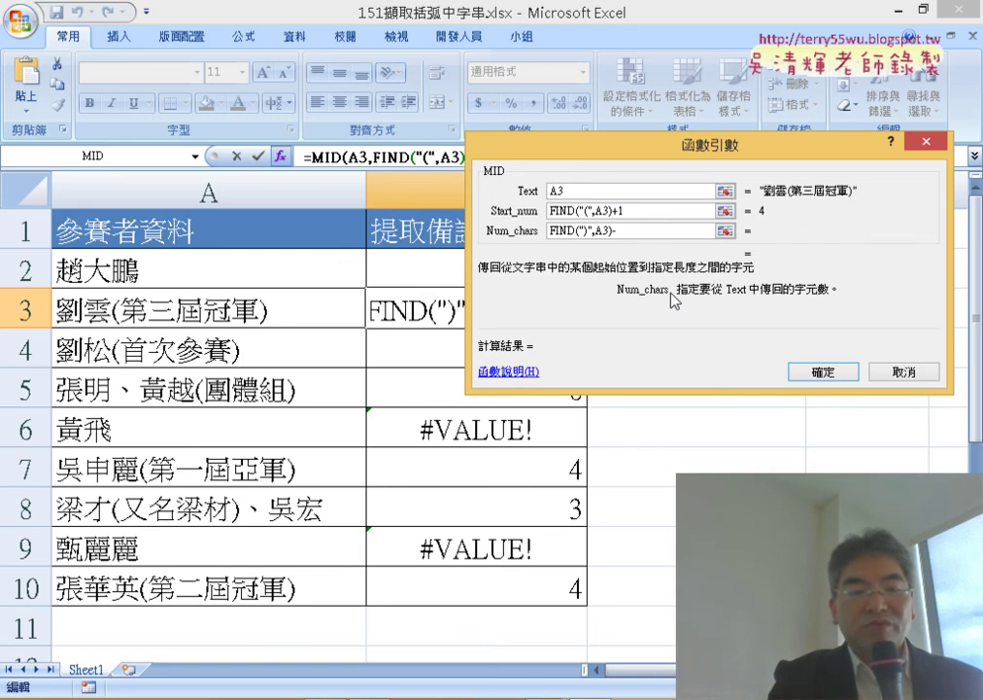
{"action": "key", "text": "ctrl+v"}
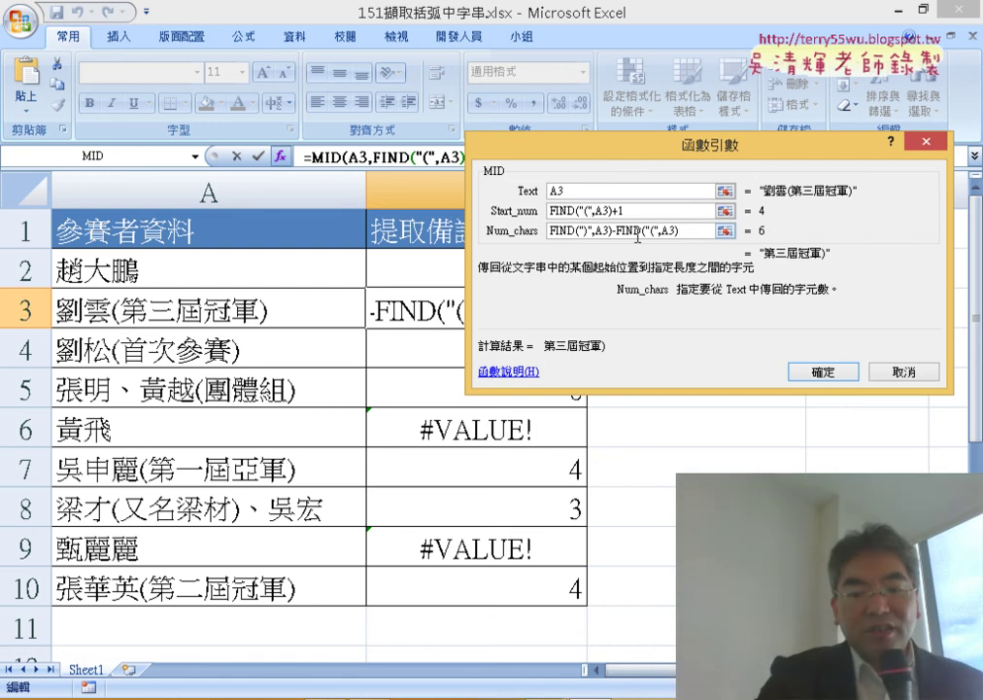
{"action": "type", "text": "-"}
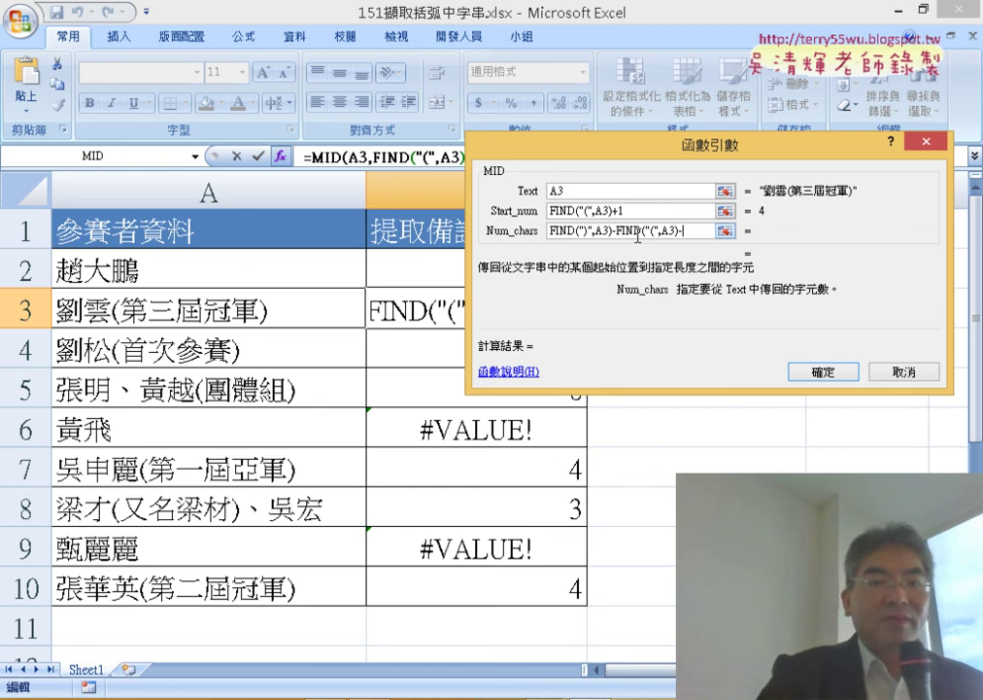
{"action": "type", "text": "1"}
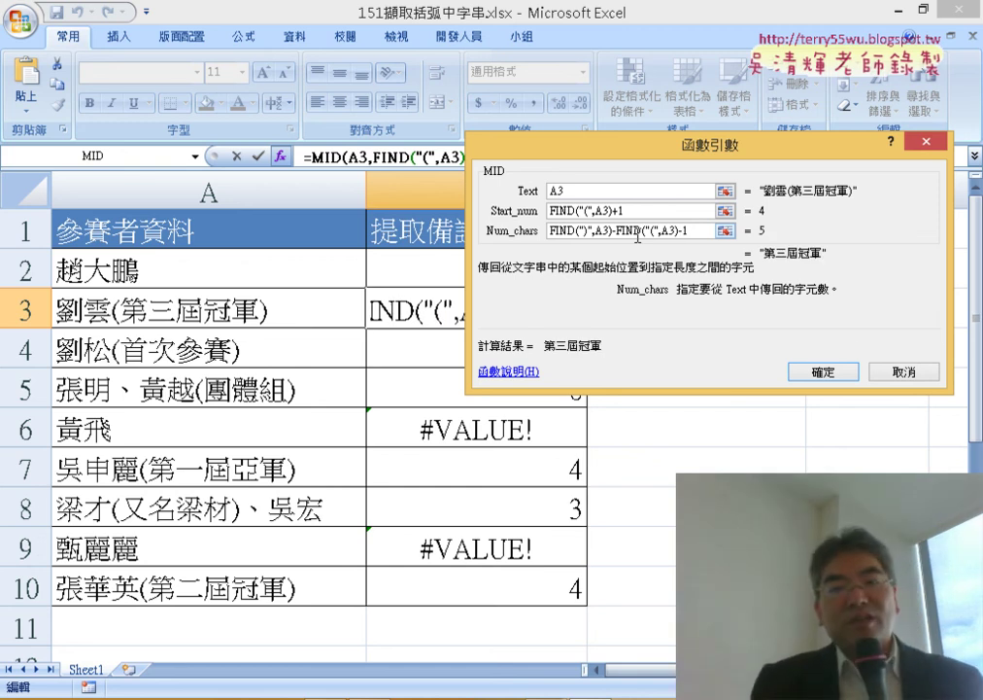
{"action": "left_click", "coordinate": [789, 373]}
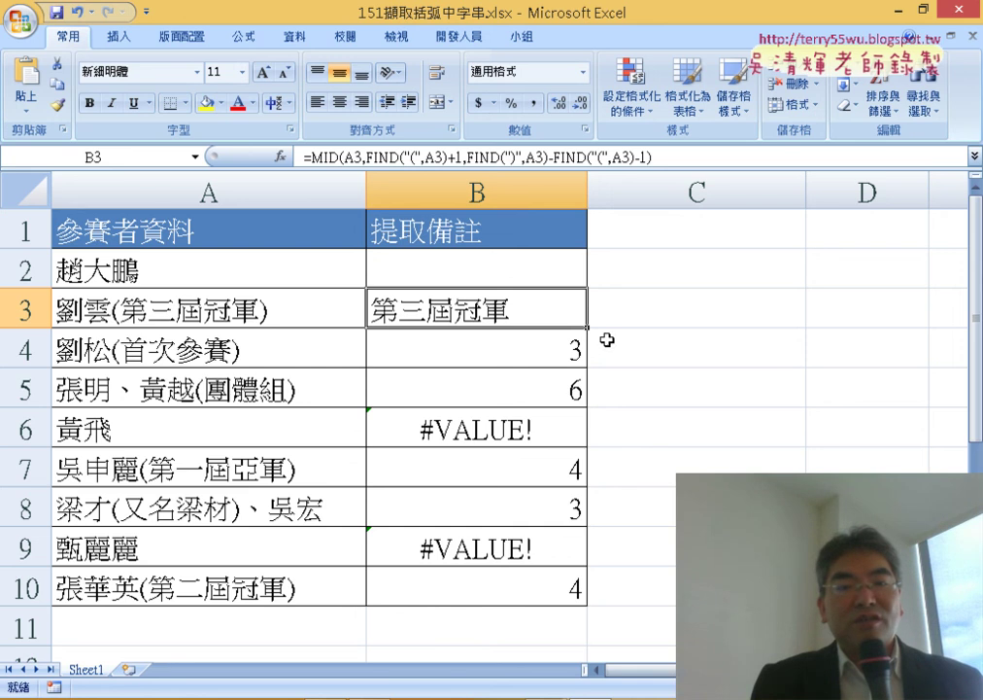
Fill B3's MID formula down to B10 and up into B2
{"action": "left_click_drag", "start_coordinate": [587, 329], "coordinate": [557, 598]}
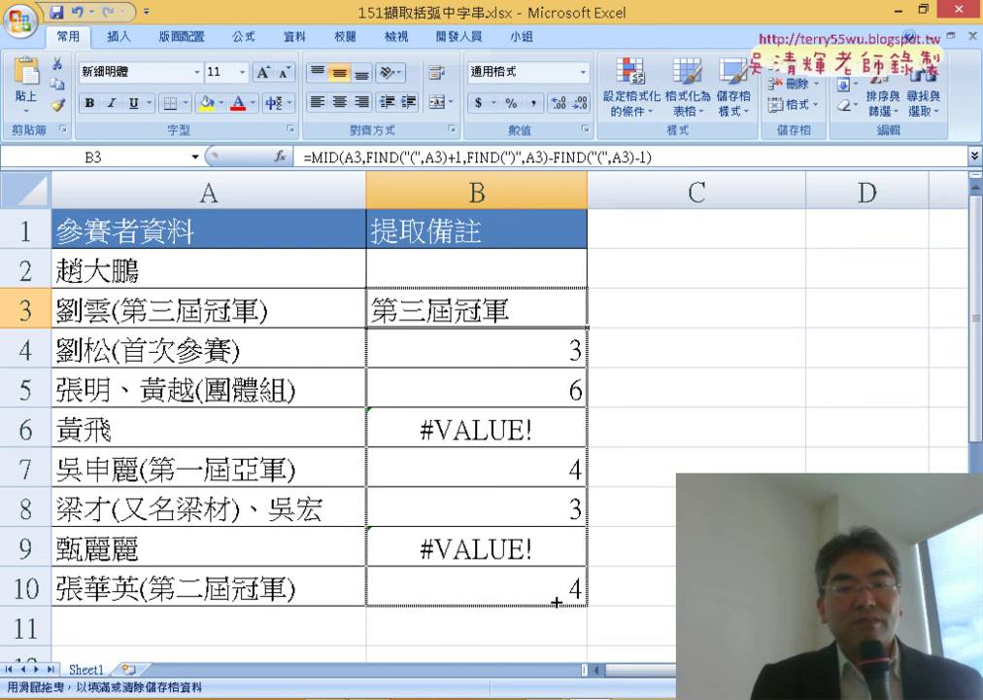
{"action": "left_click", "coordinate": [559, 314]}
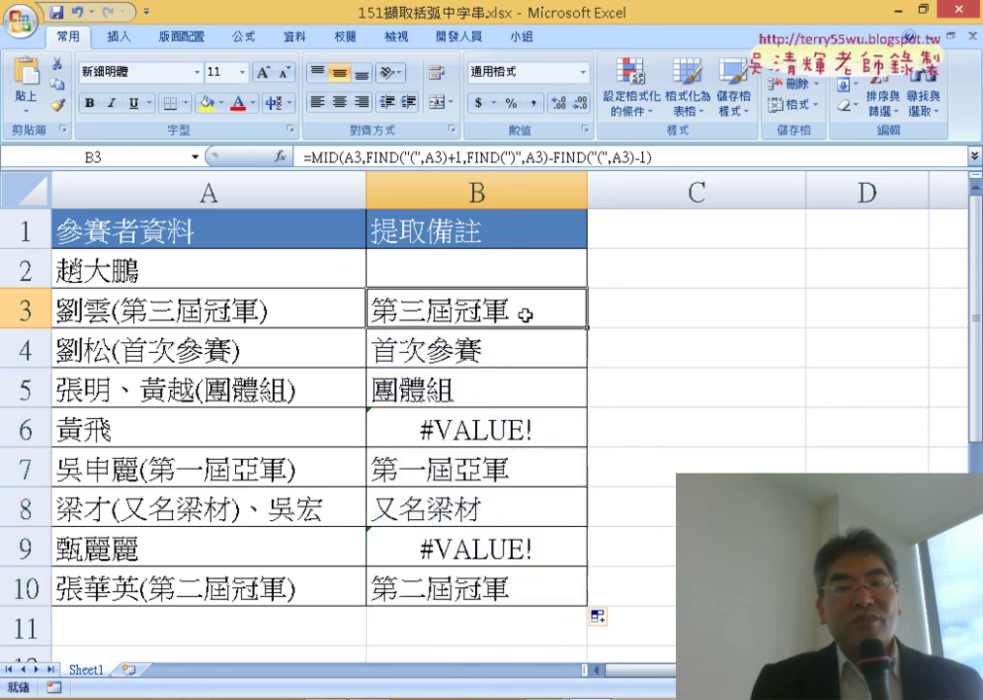
{"action": "left_click_drag", "start_coordinate": [589, 329], "coordinate": [594, 272]}
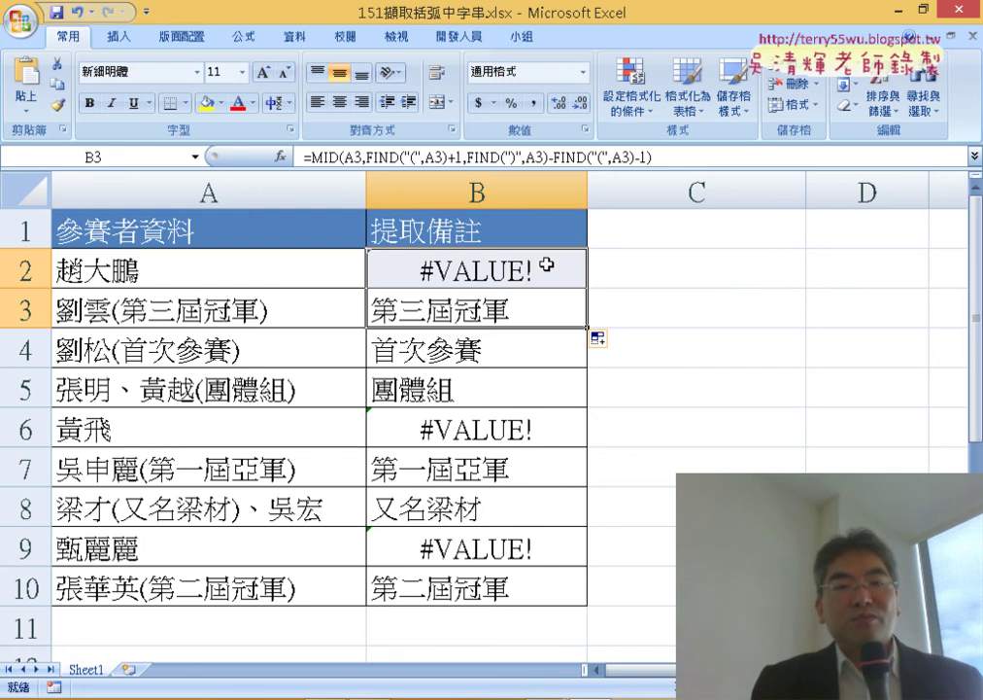
{"action": "left_click", "coordinate": [547, 265]}
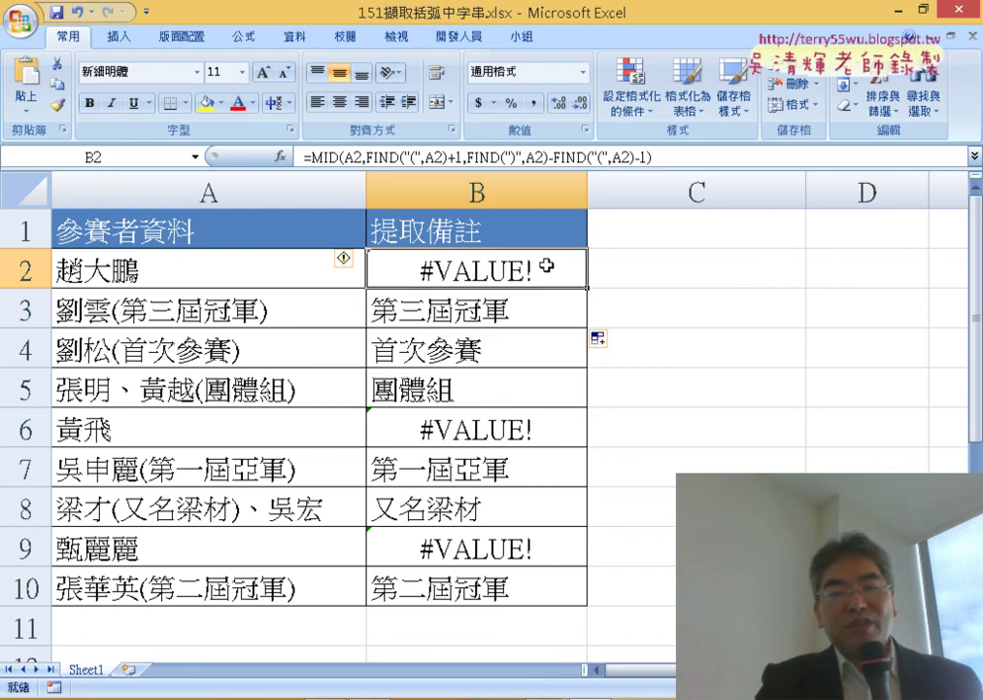
{"action": "key", "text": "Delete"}
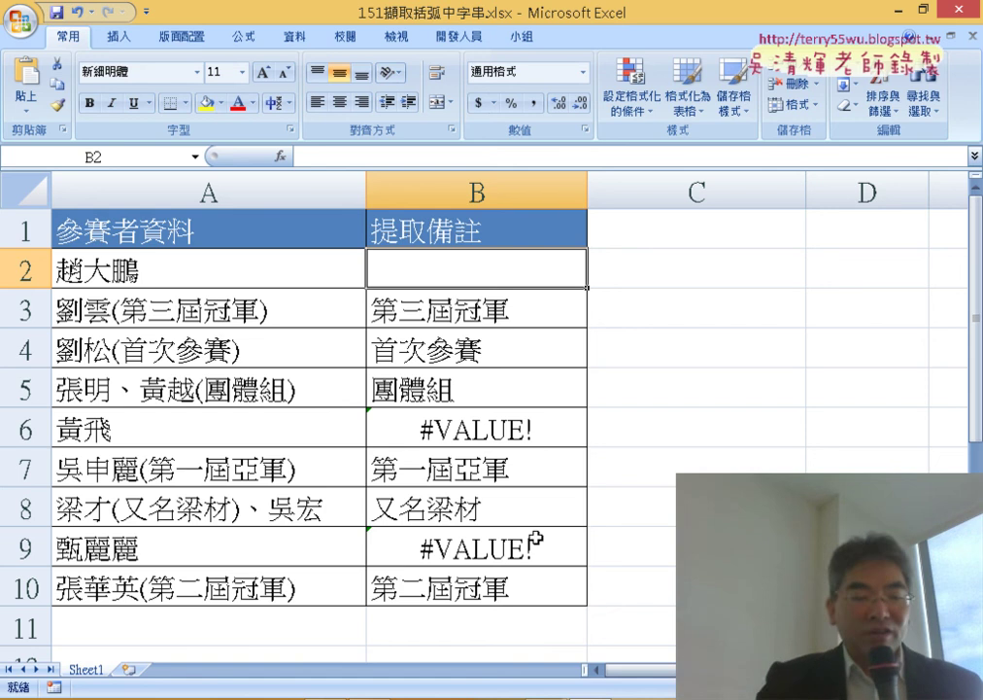
{"action": "key", "text": "ctrl+z"}
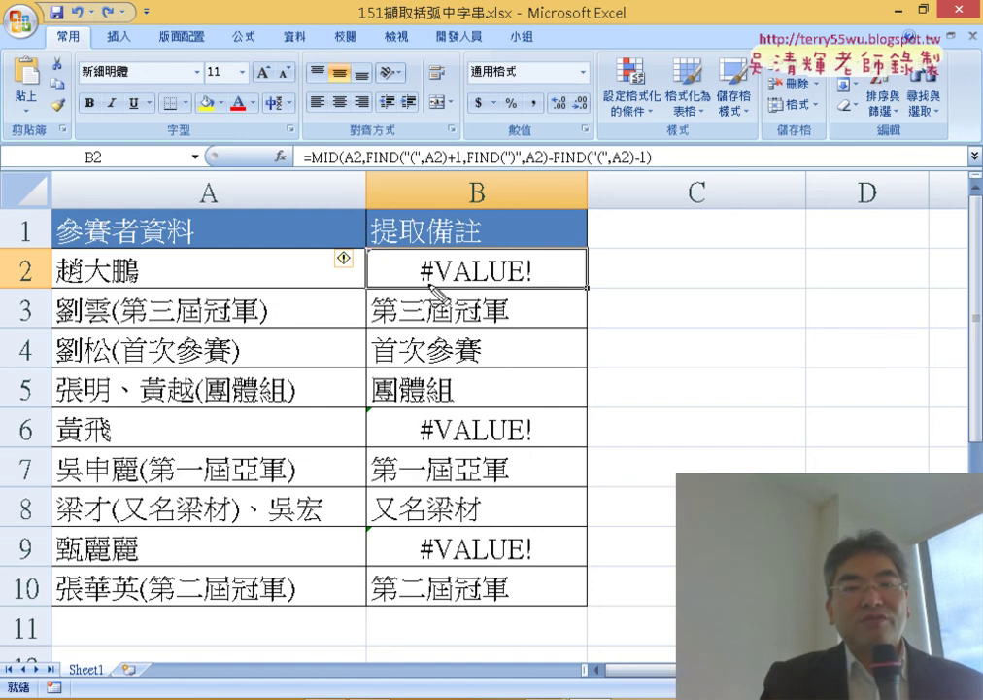
{"action": "left_click_drag", "start_coordinate": [416, 285], "coordinate": [436, 286]}
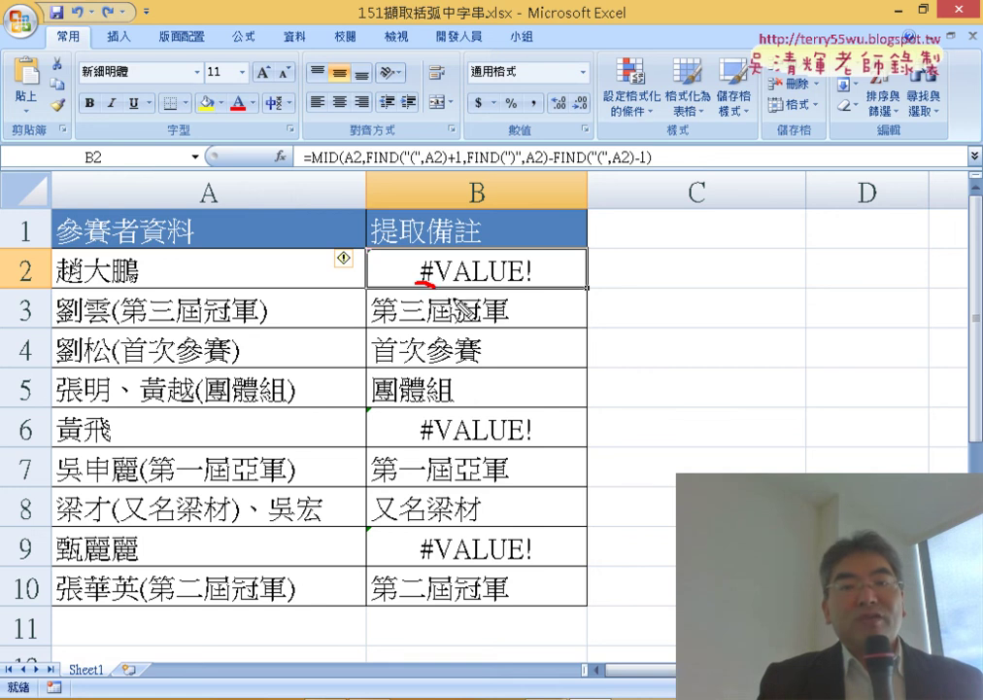
{"action": "left_click_drag", "start_coordinate": [439, 286], "coordinate": [527, 282]}
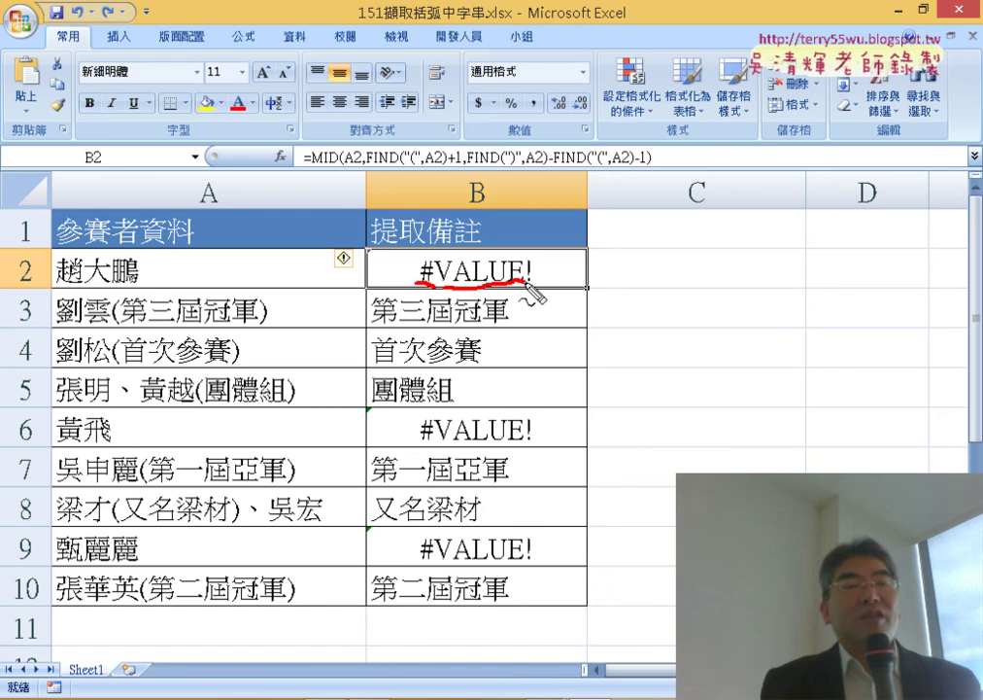
{"action": "key", "text": "Escape"}
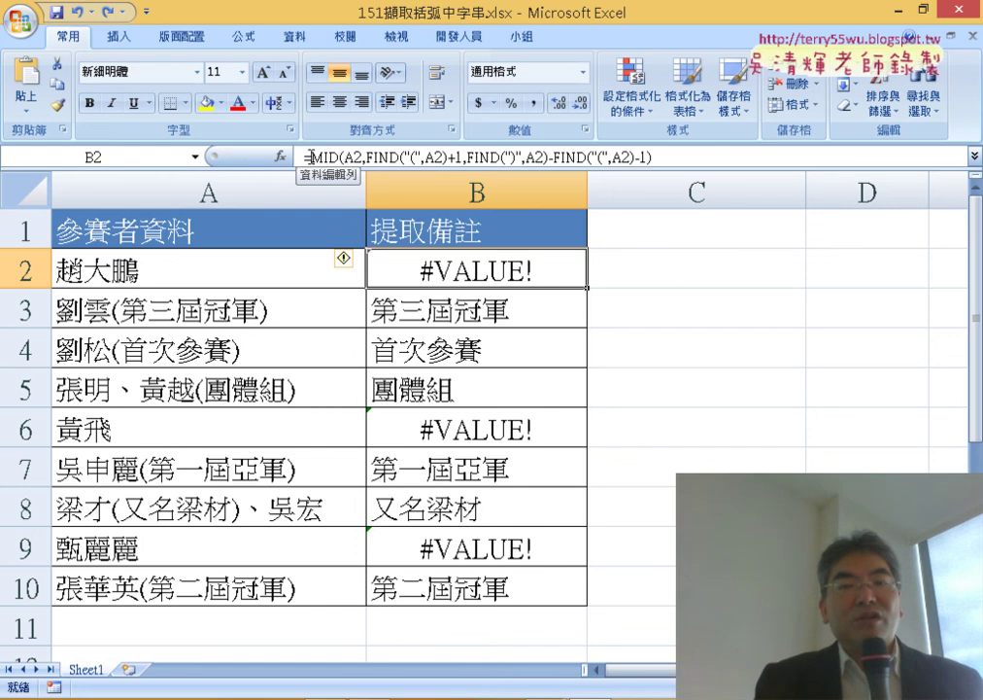
Cut B2's extraction formula and insert IFERROR from the Logical category
{"action": "left_click_drag", "start_coordinate": [311, 157], "coordinate": [687, 156]}
{"action": "right_click", "coordinate": [524, 153]}
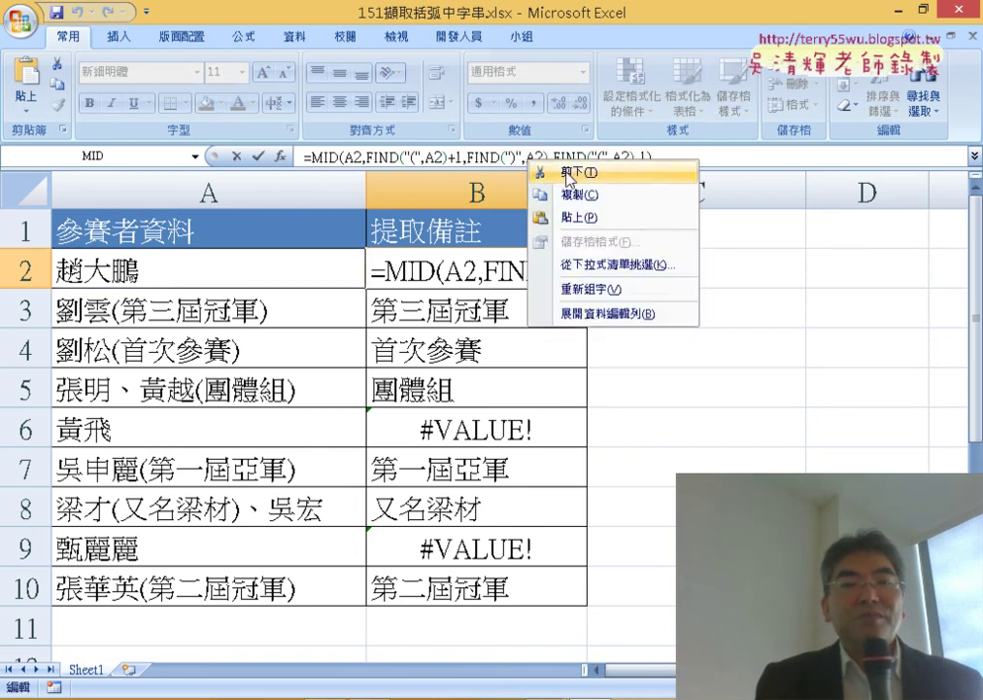
{"action": "left_click", "coordinate": [571, 171]}
{"action": "left_click", "coordinate": [281, 156]}
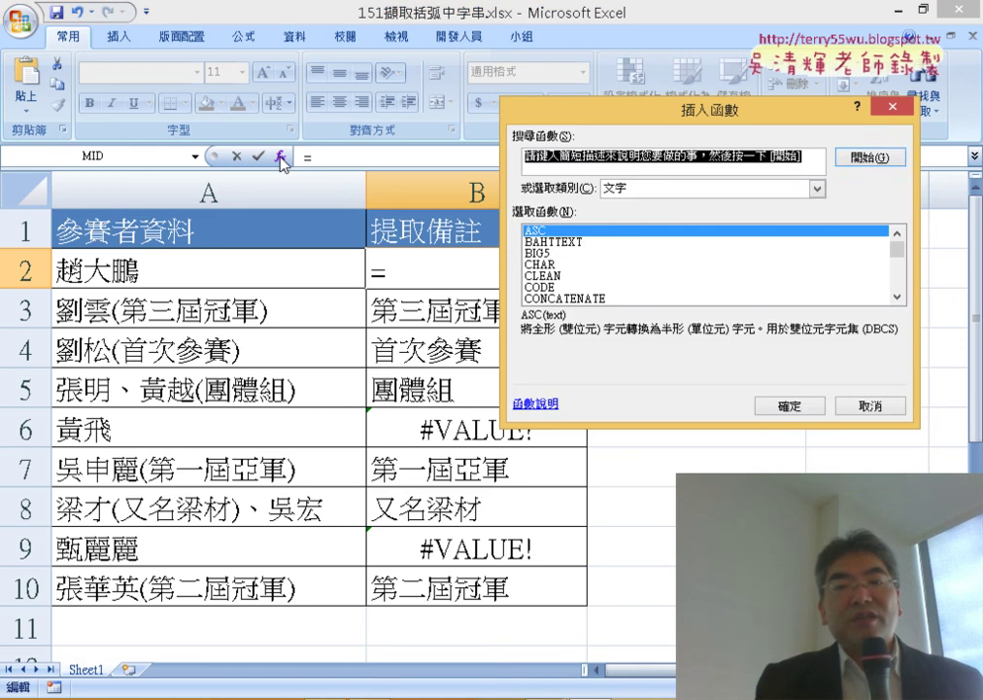
{"action": "left_click", "coordinate": [651, 188]}
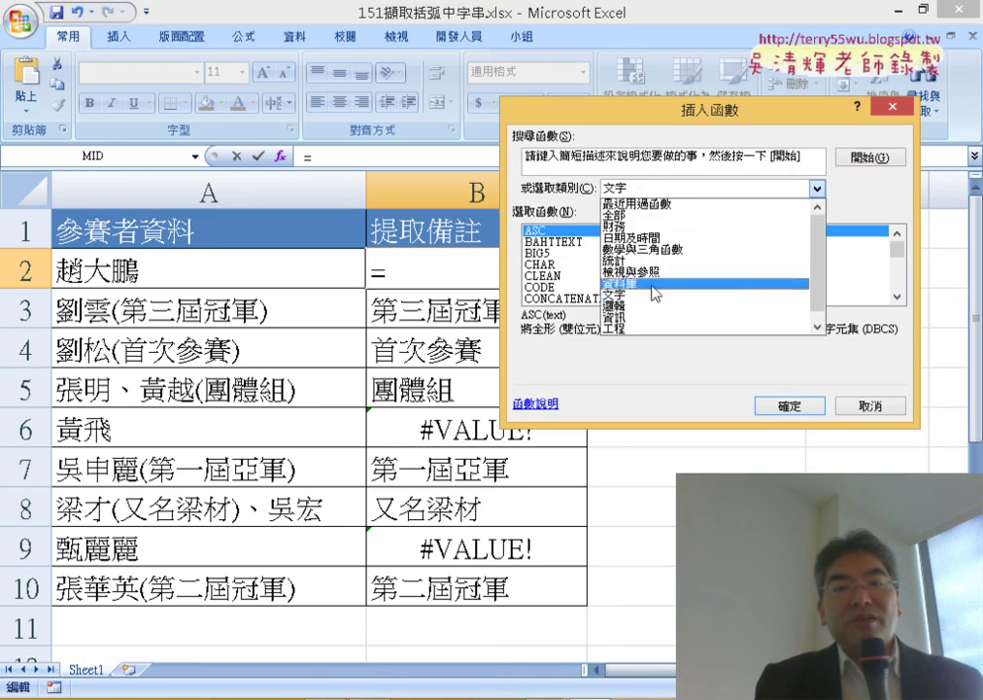
{"action": "left_click", "coordinate": [661, 302]}
{"action": "double_click", "coordinate": [546, 264]}
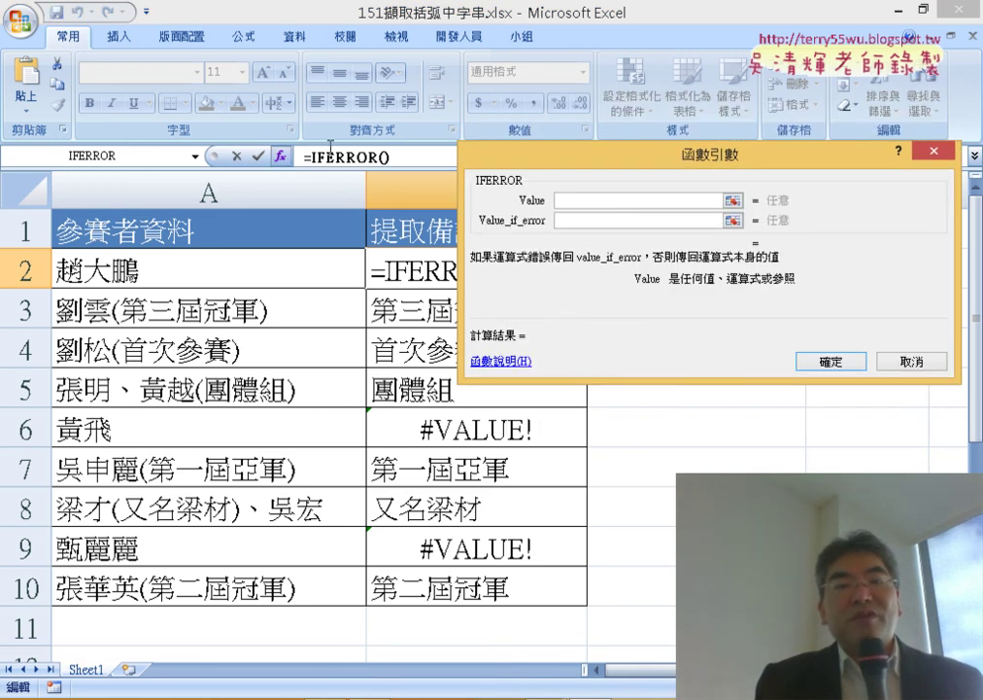
Paste the MID/FIND formula as IFERROR's Value, use "" as Value_if_error, and confirm
{"action": "right_click", "coordinate": [584, 202]}
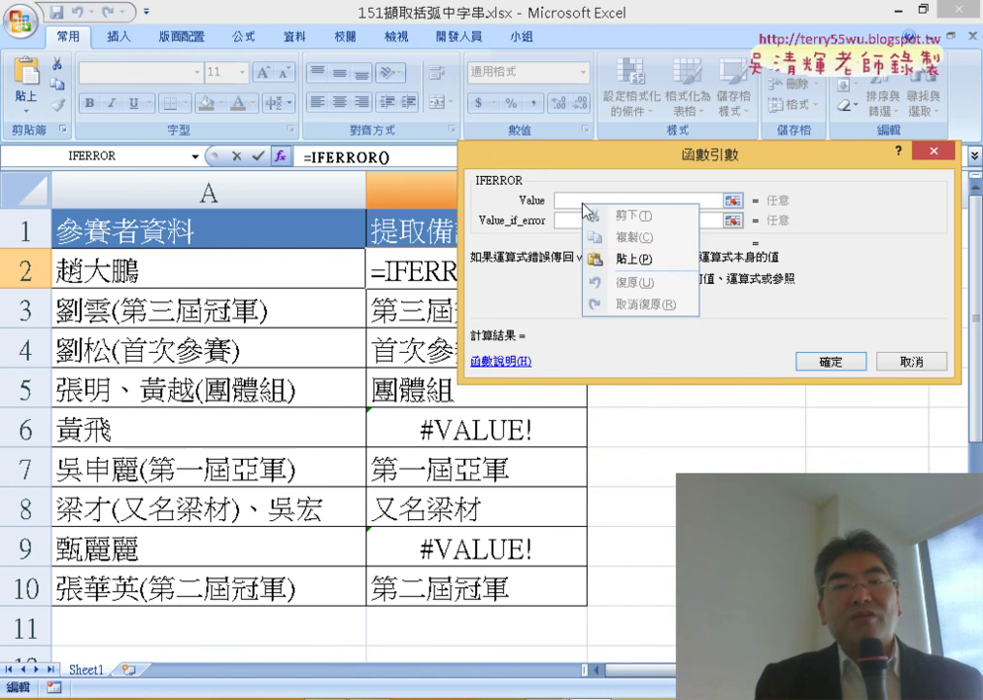
{"action": "left_click", "coordinate": [637, 259]}
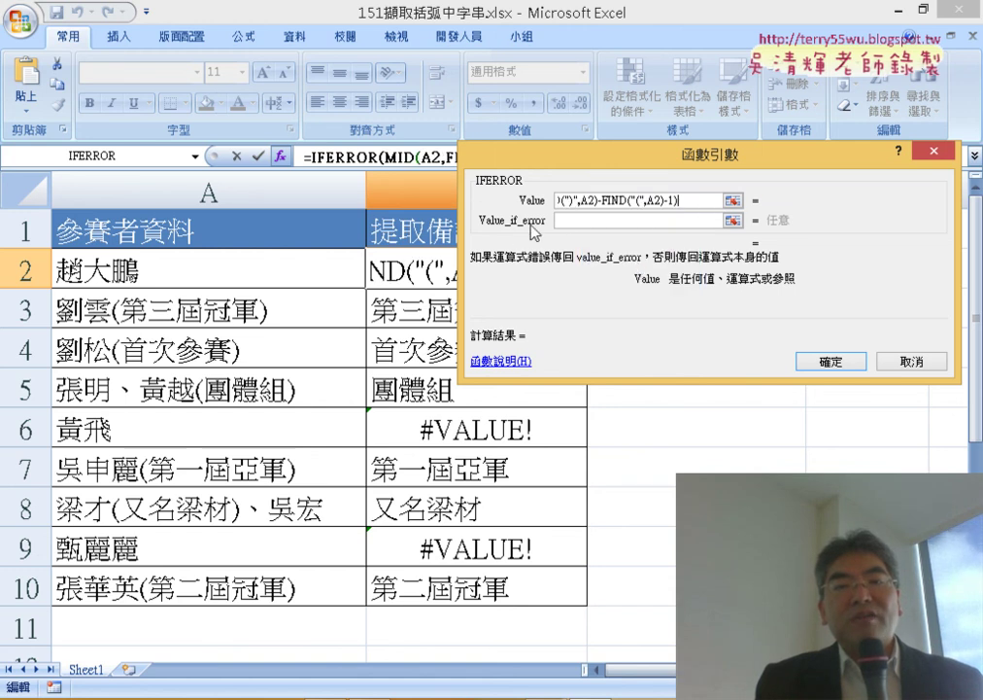
{"action": "left_click", "coordinate": [612, 222]}
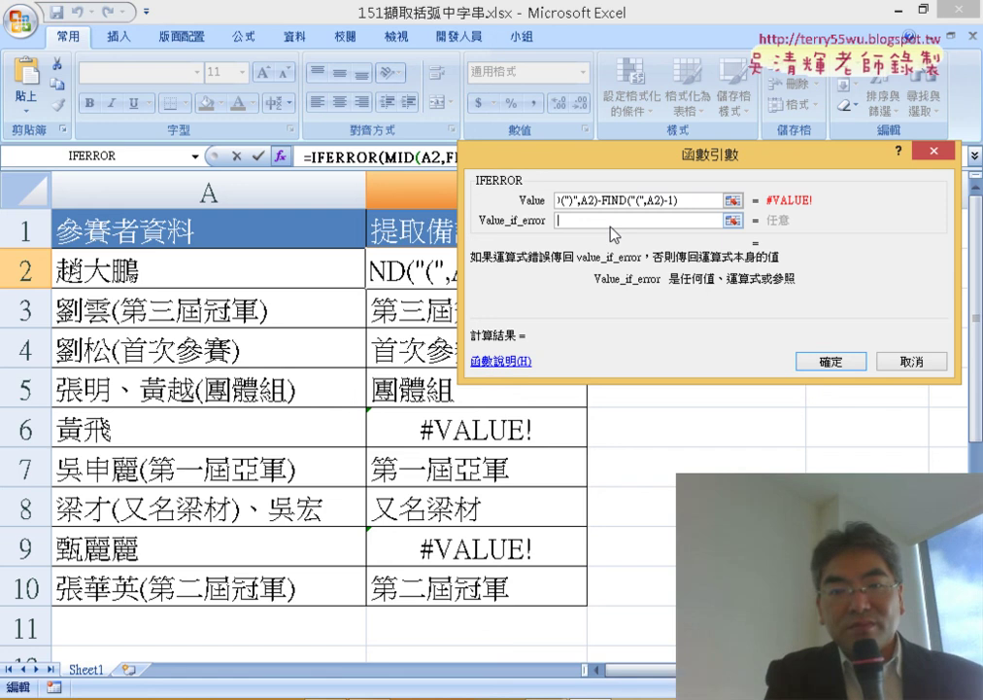
{"action": "type", "text": "\"\""}
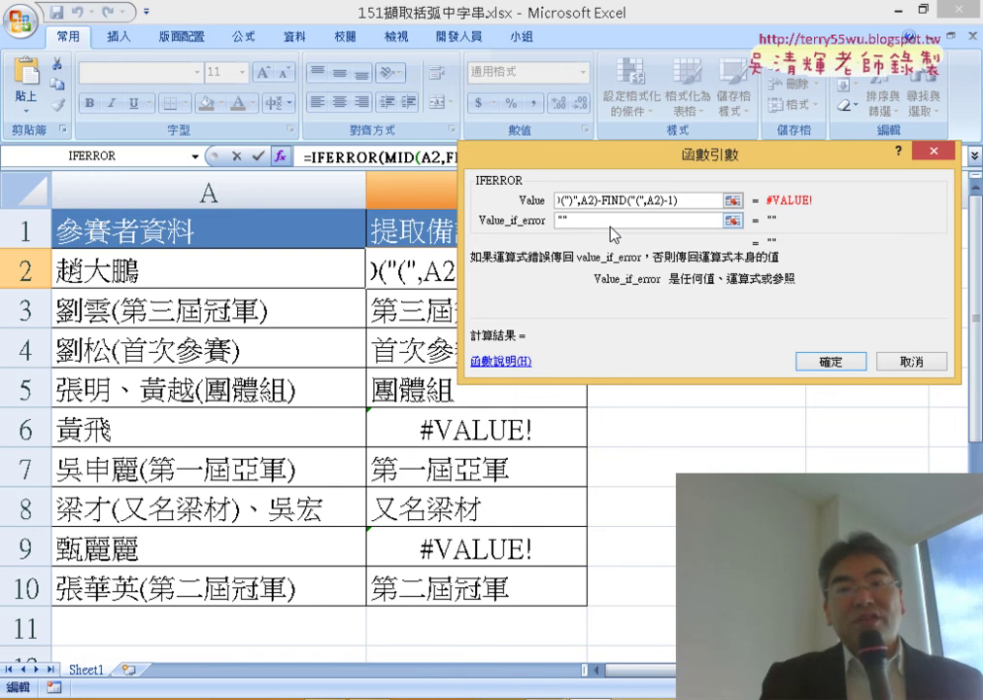
{"action": "left_click", "coordinate": [830, 362]}
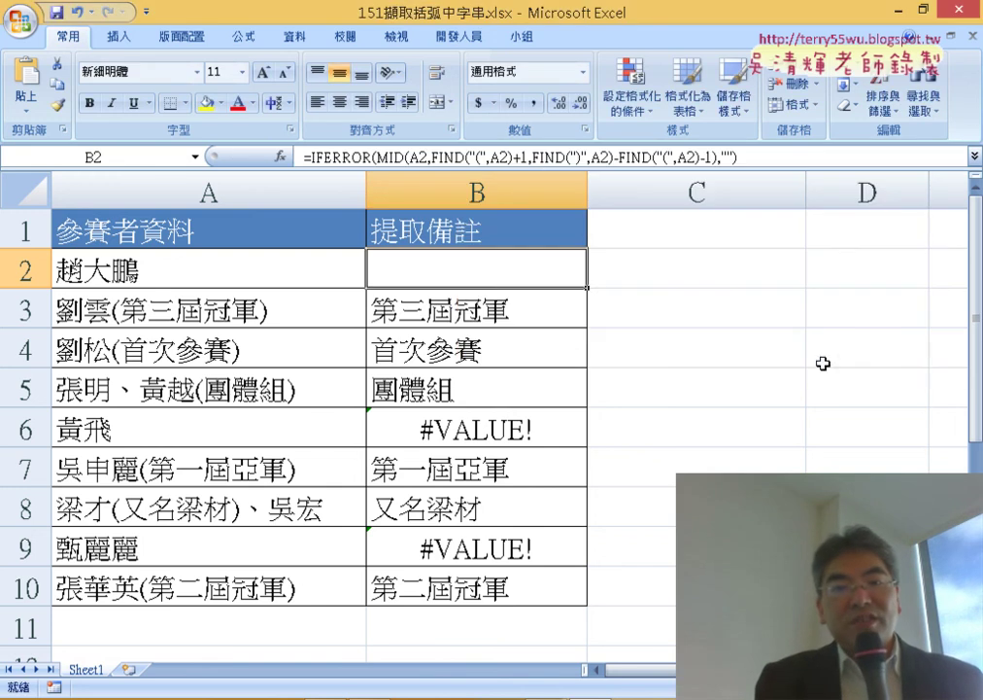
Fill B2's IFERROR formula down to B10, then reopen B2's formula for editing
{"action": "left_click_drag", "start_coordinate": [589, 291], "coordinate": [589, 604]}
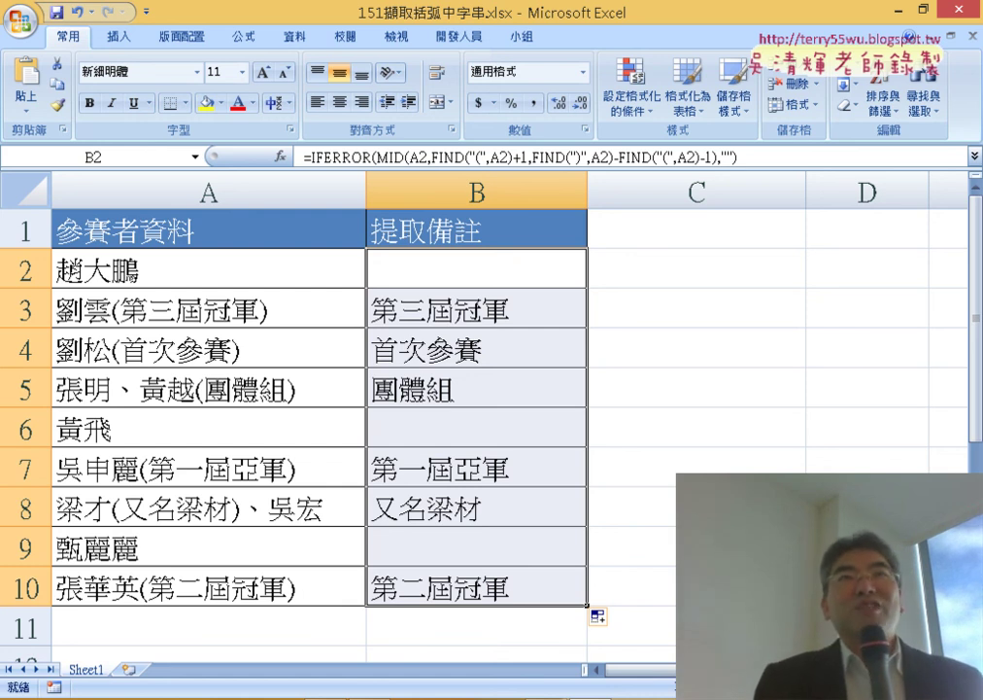
{"action": "left_click", "coordinate": [830, 339]}
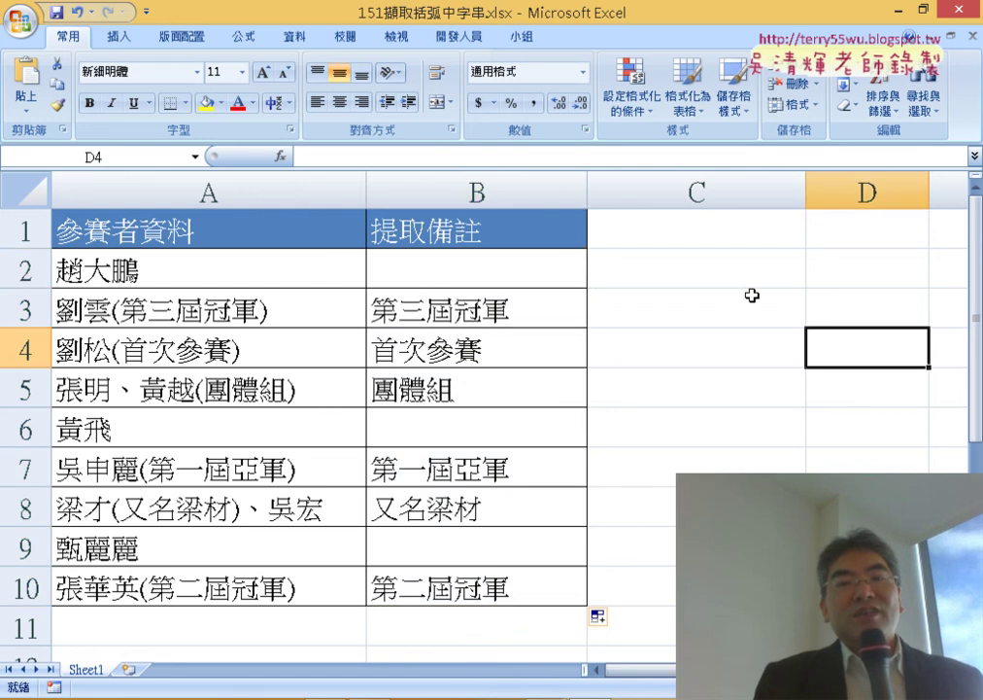
{"action": "left_click", "coordinate": [535, 272]}
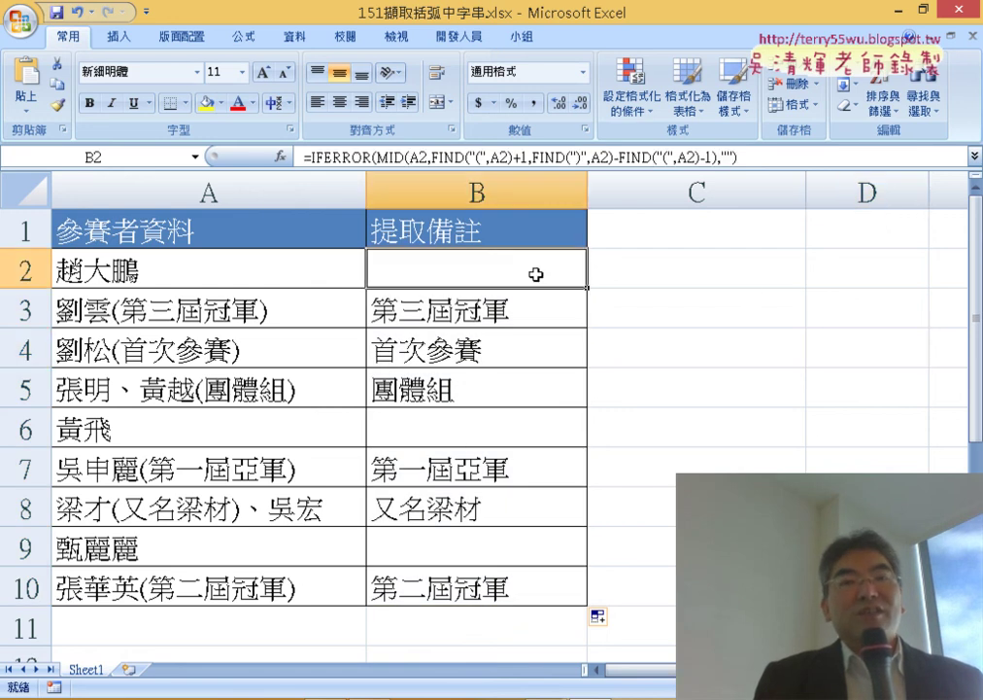
{"action": "left_click", "coordinate": [352, 157]}
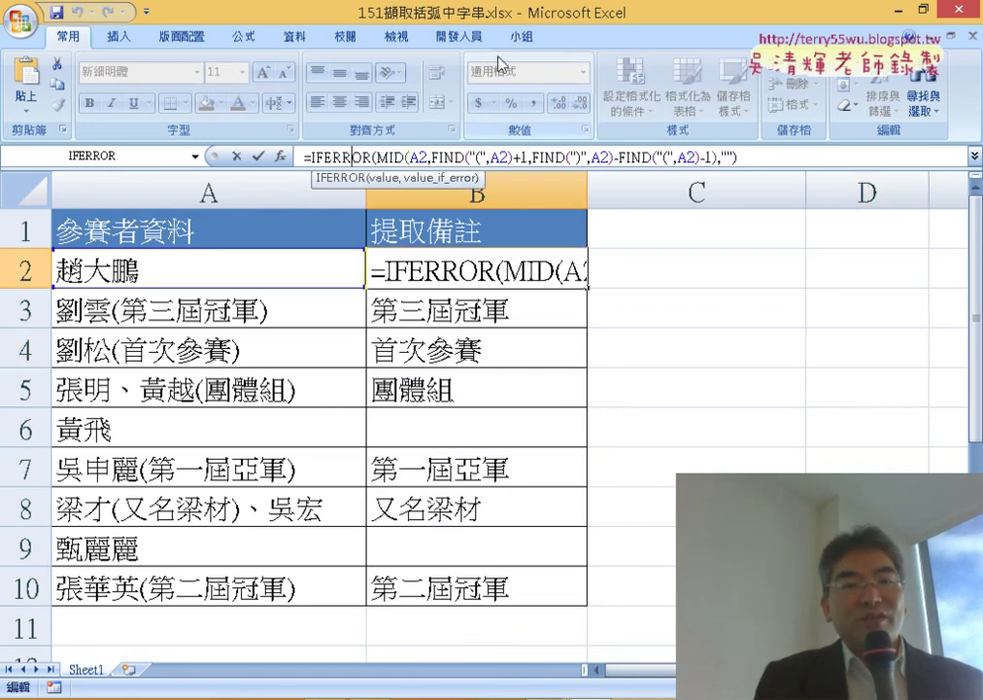
Record Macro3, which re-enters B2's formula and fills it down to B10
{"action": "left_click", "coordinate": [459, 36]}
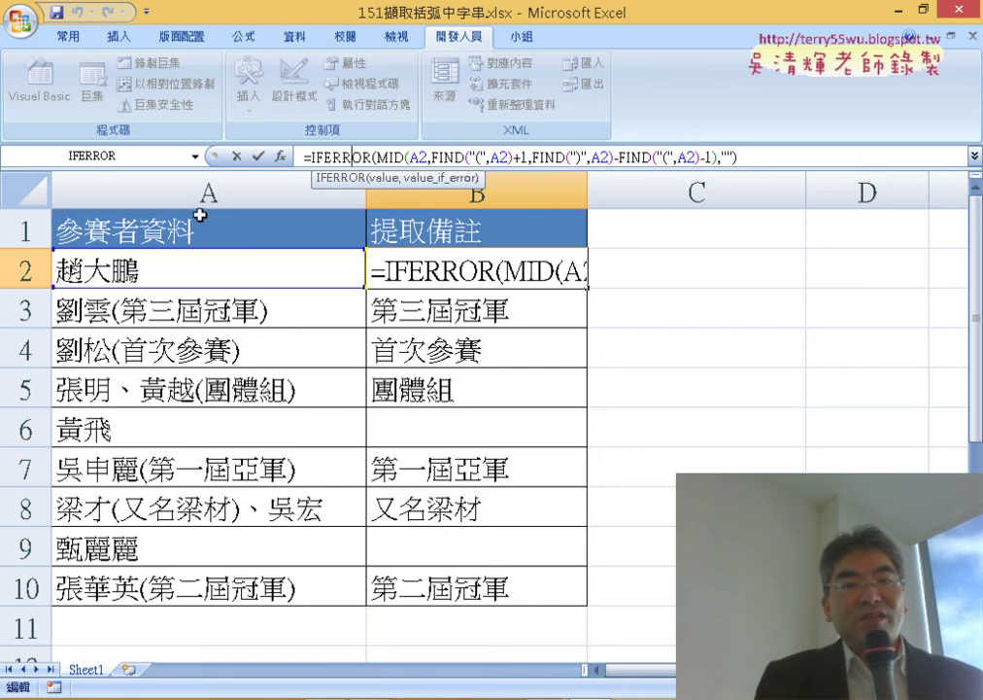
{"action": "left_click", "coordinate": [237, 157]}
{"action": "left_click", "coordinate": [658, 307]}
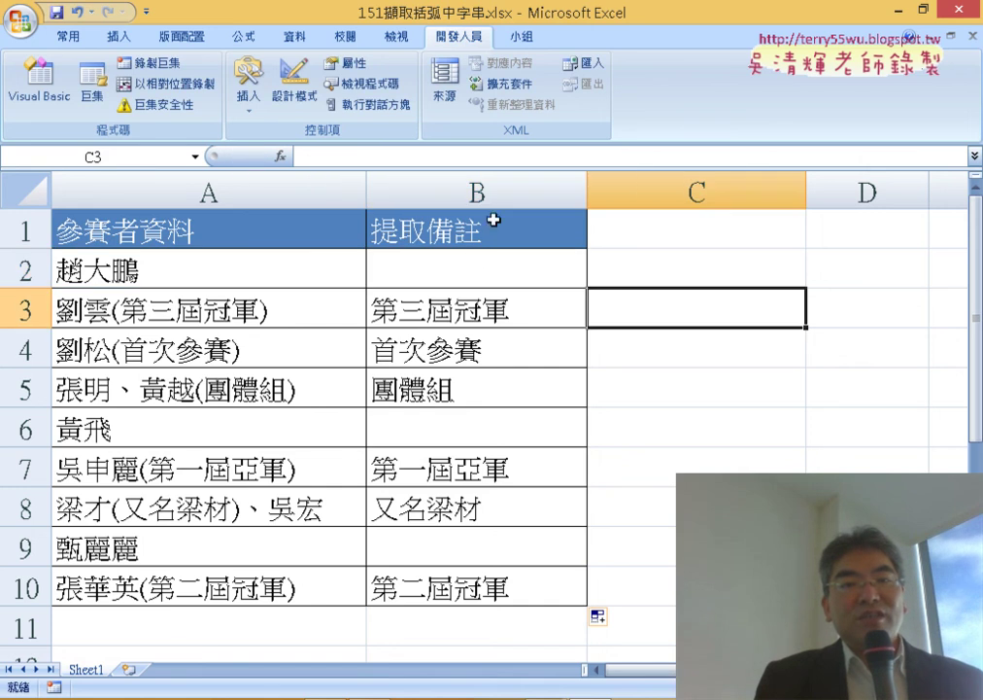
{"action": "left_click", "coordinate": [173, 66]}
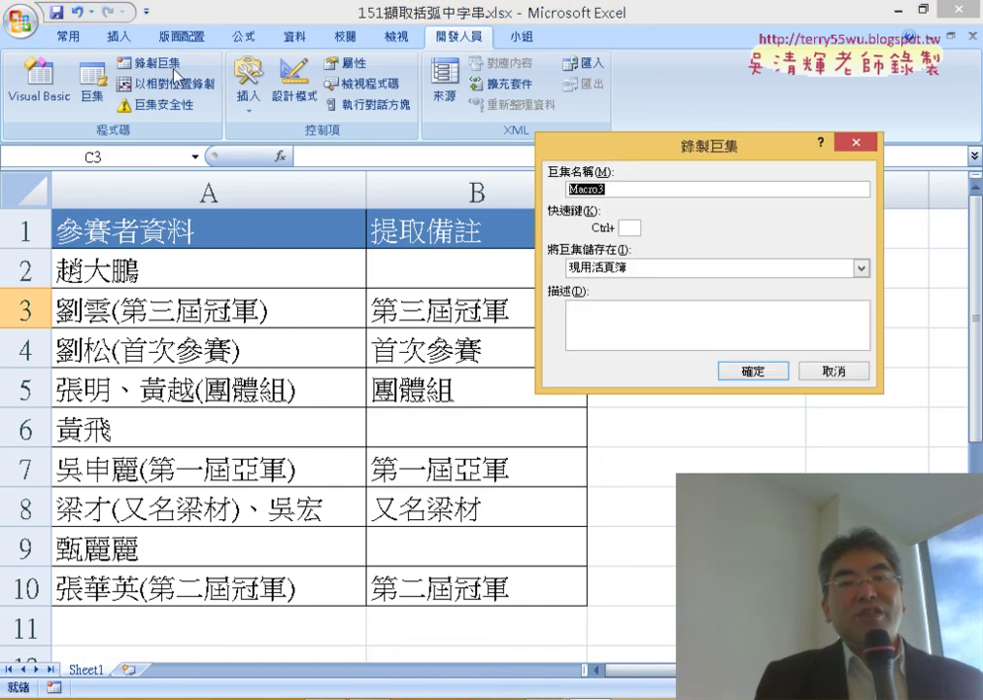
{"action": "left_click", "coordinate": [756, 382]}
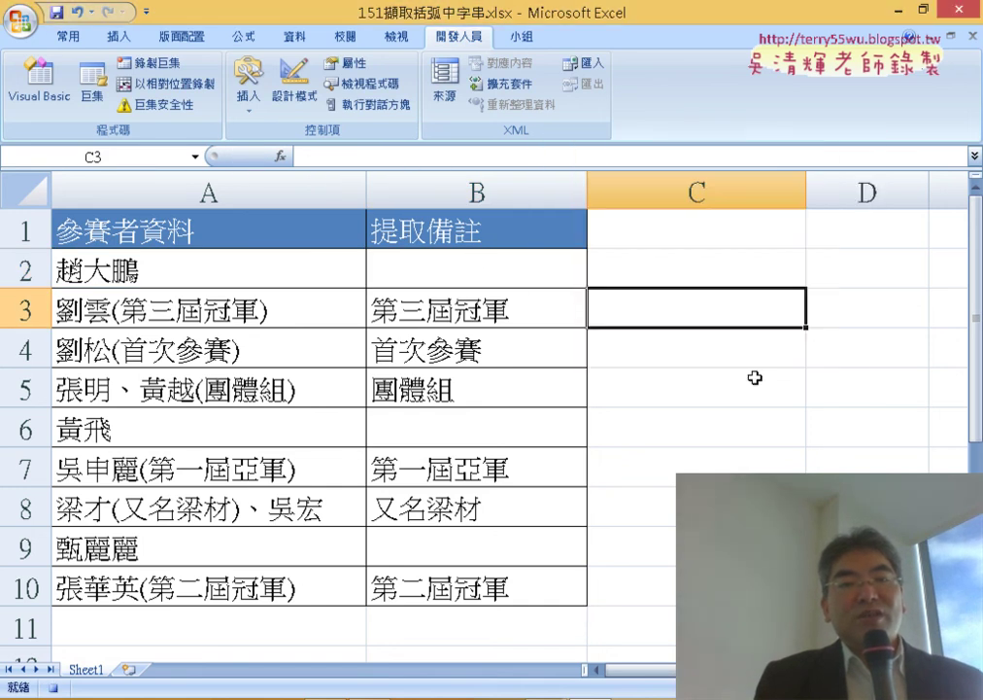
{"action": "left_click", "coordinate": [528, 278]}
{"action": "left_click", "coordinate": [358, 163]}
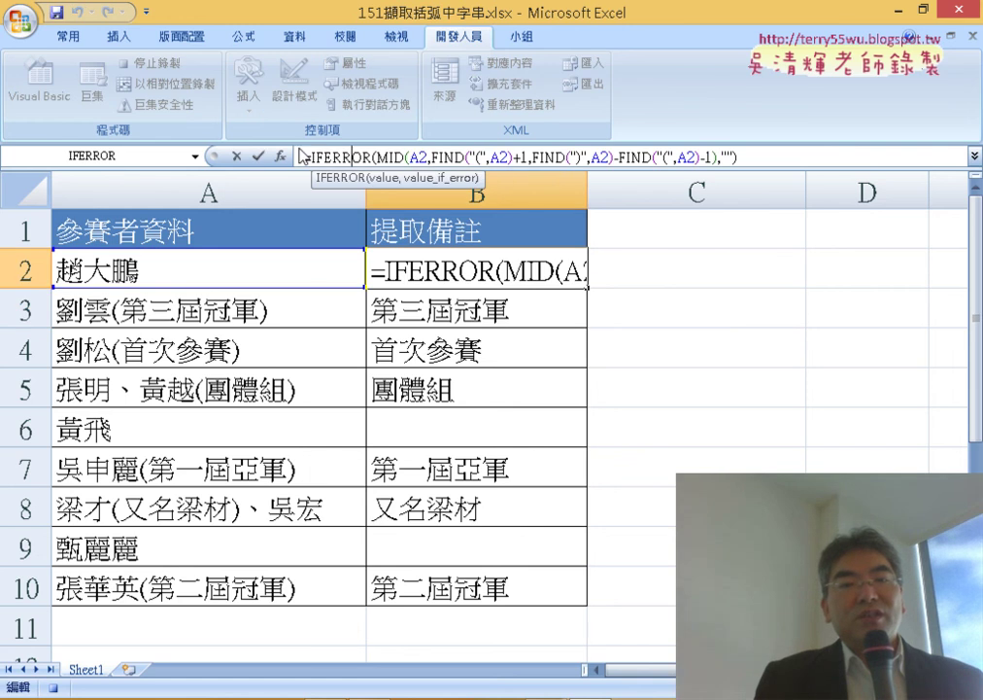
{"action": "key", "text": "ctrl+Return"}
{"action": "double_click", "coordinate": [587, 287]}
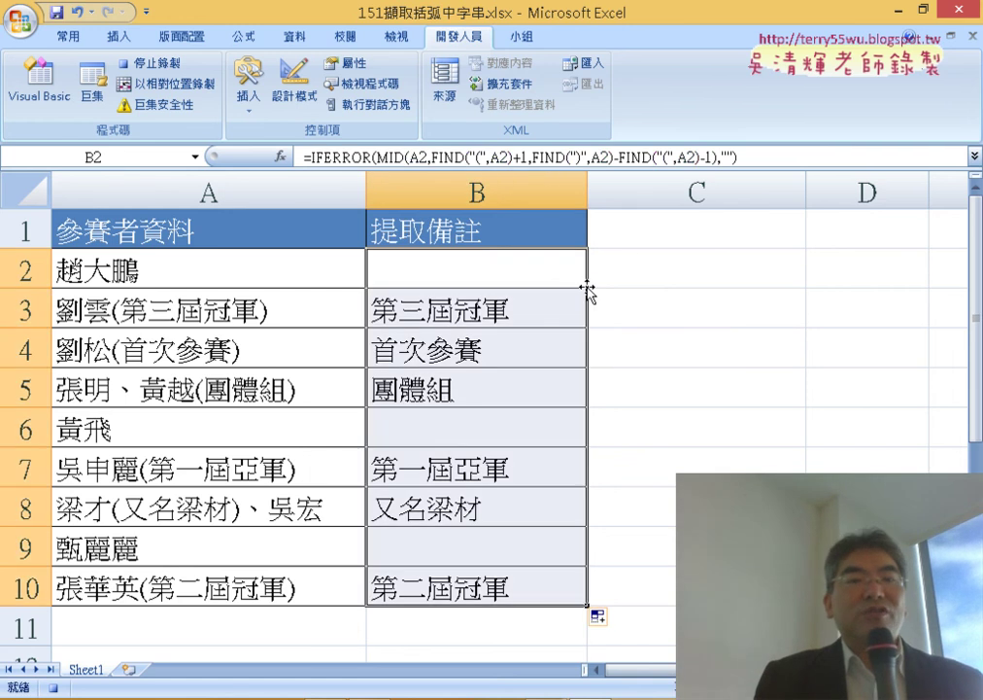
{"action": "left_click", "coordinate": [160, 64]}
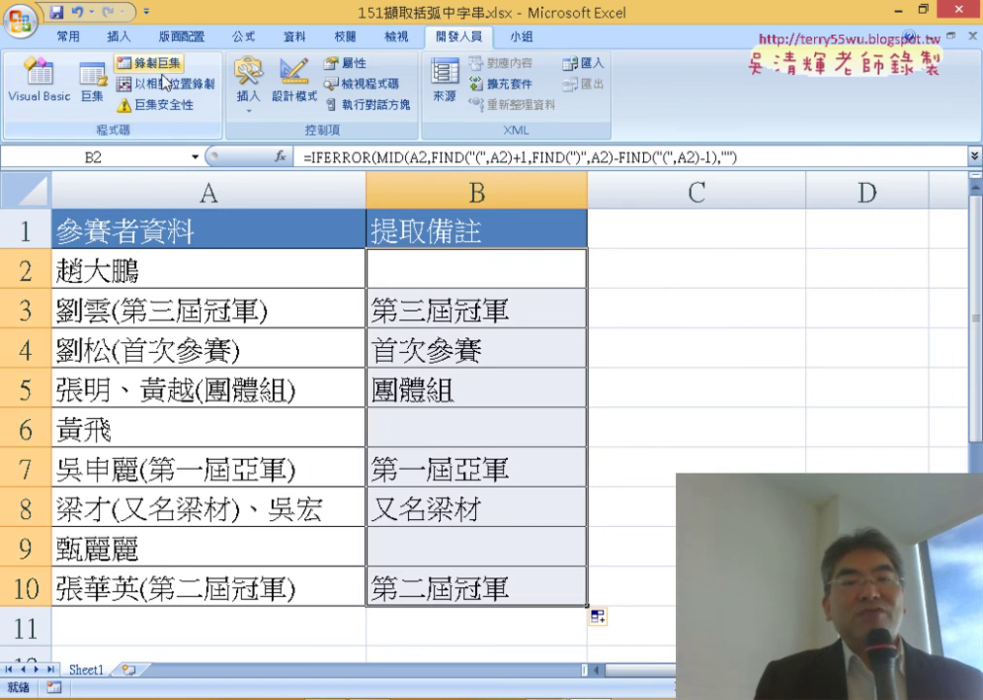
Record Macro4, which selects B2:B10 and deletes its contents
{"action": "left_click", "coordinate": [164, 64]}
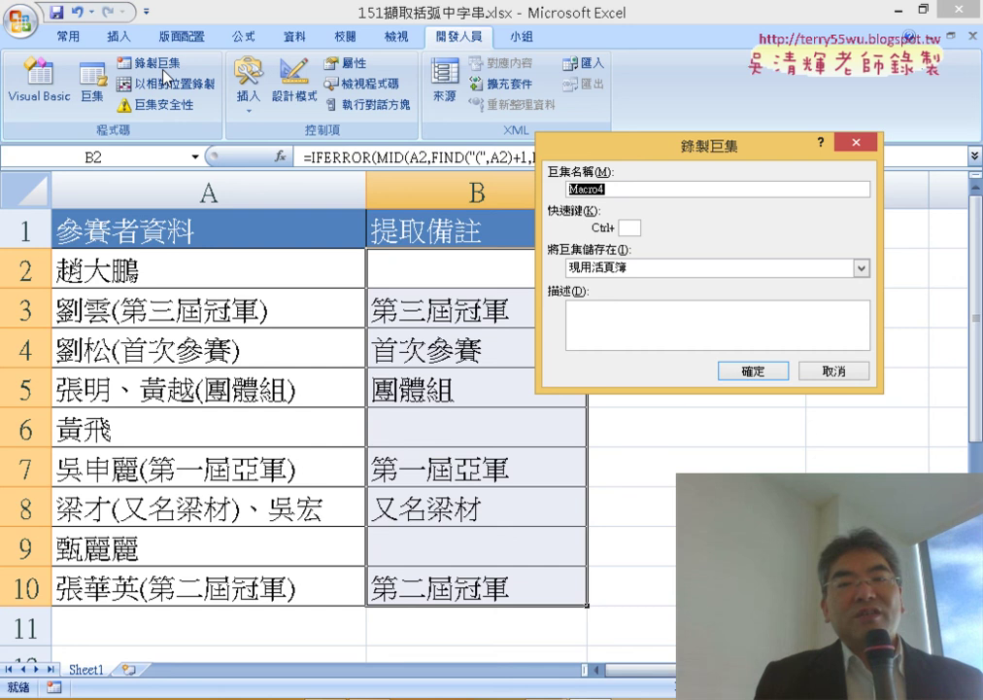
{"action": "left_click", "coordinate": [751, 371]}
{"action": "left_click", "coordinate": [525, 268]}
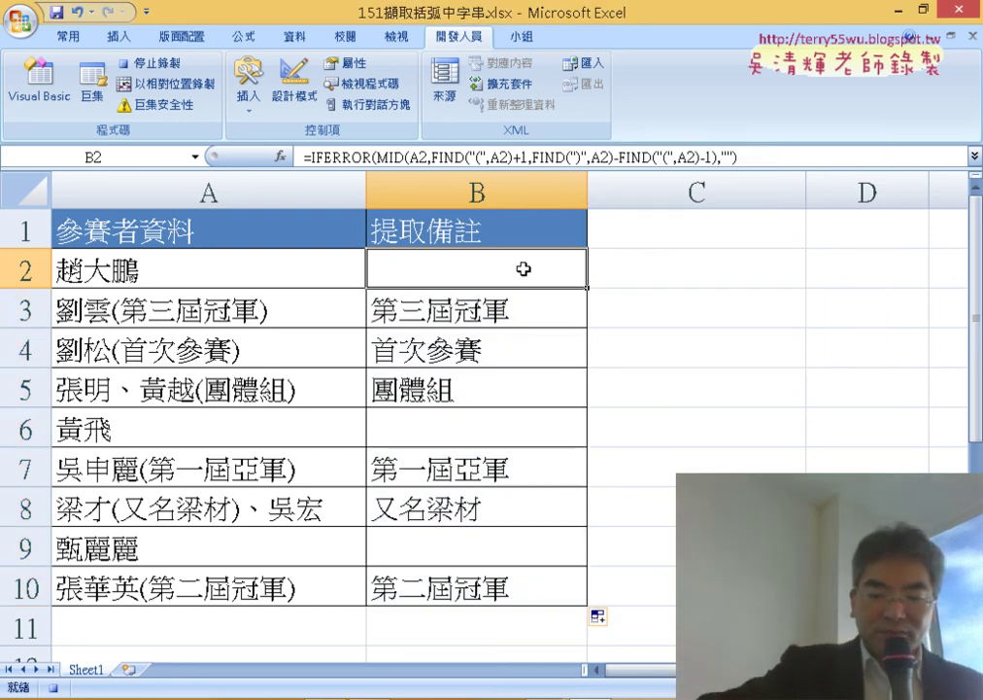
{"action": "key", "text": "ctrl+shift+Down"}
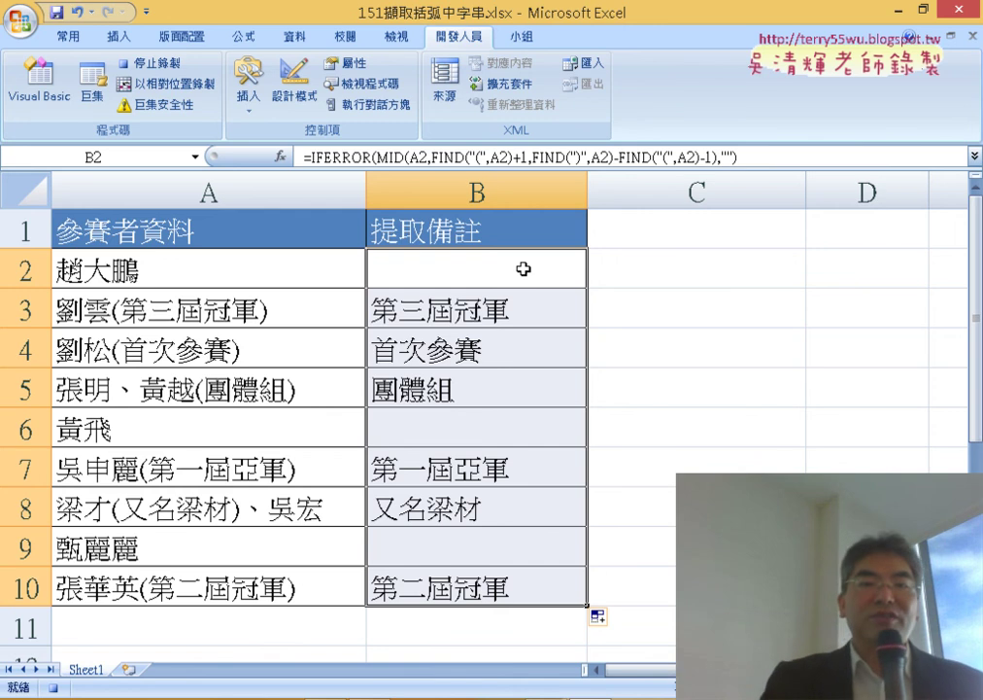
{"action": "key", "text": "Delete"}
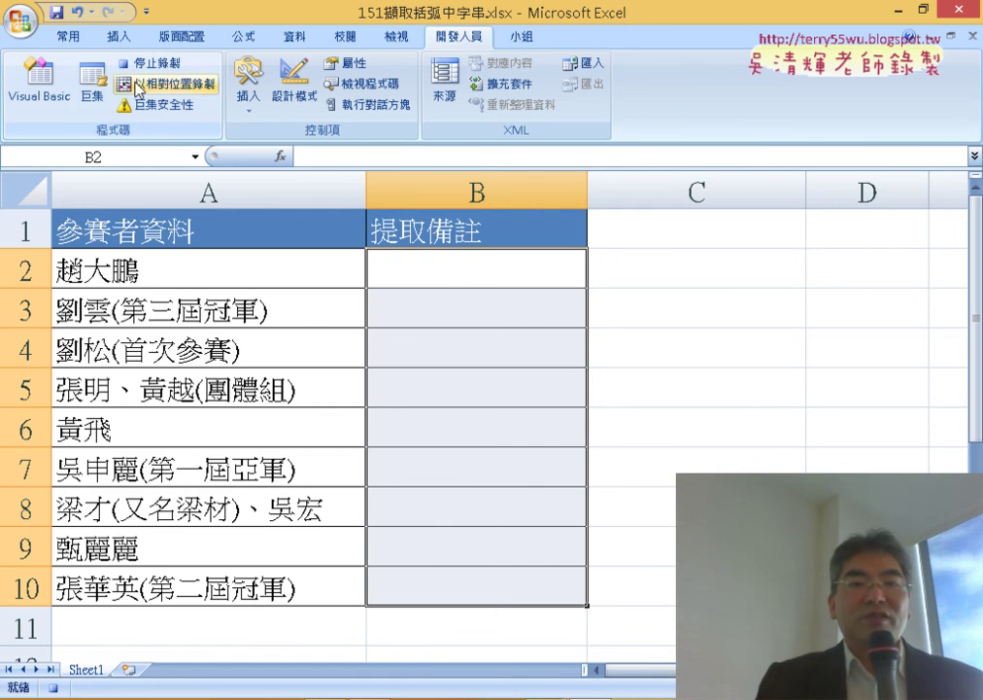
{"action": "left_click", "coordinate": [143, 64]}
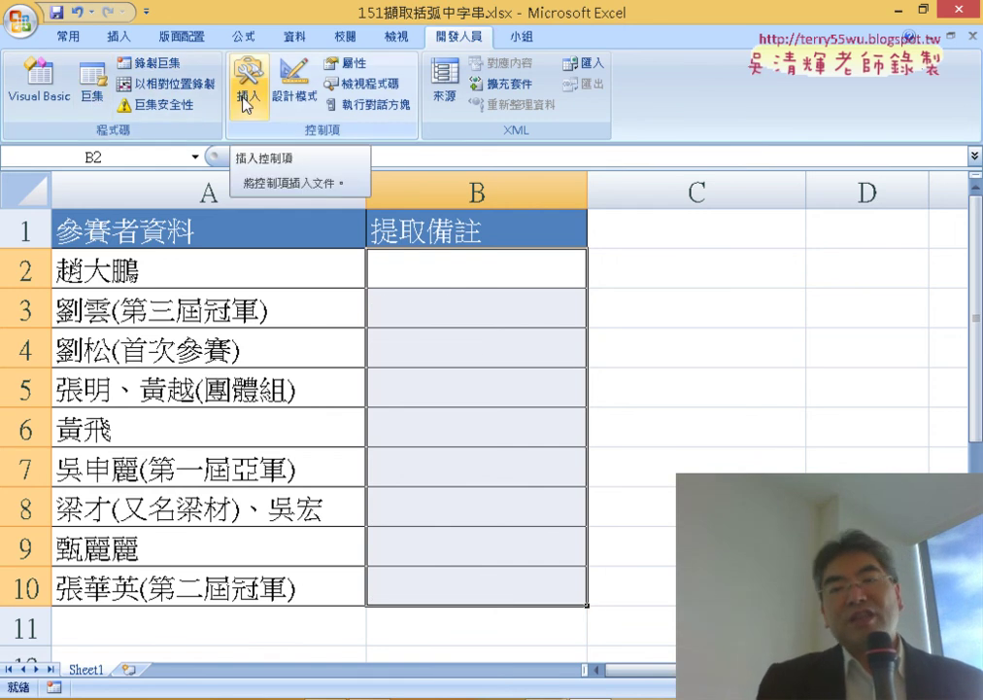
Draw a smiley face shape and a multiply X shape below it in column C
{"action": "left_click", "coordinate": [137, 44]}
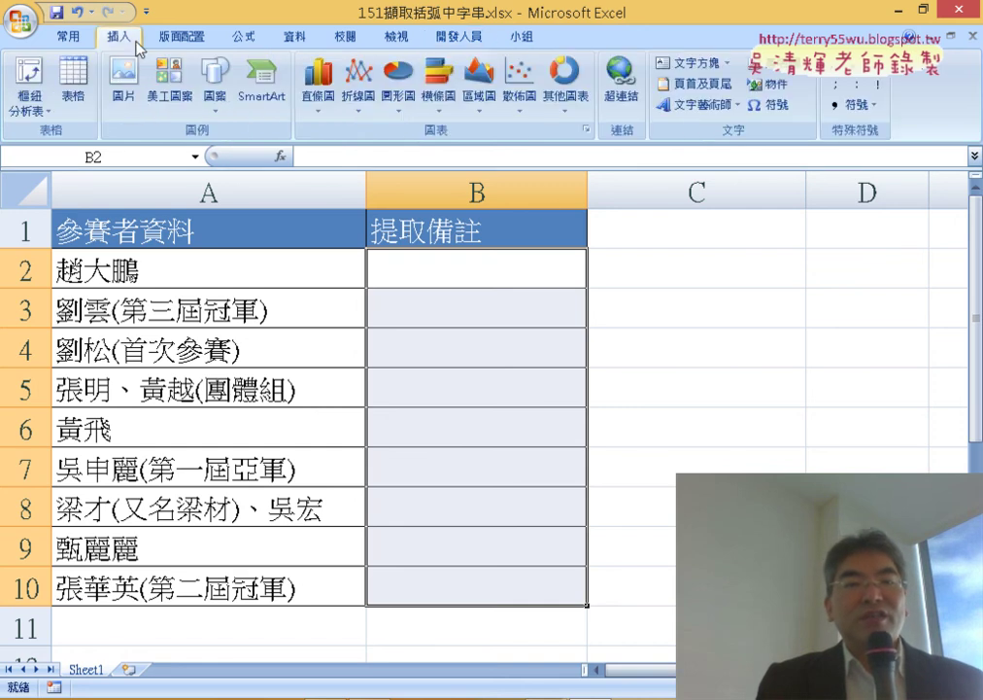
{"action": "left_click", "coordinate": [214, 88]}
{"action": "left_click", "coordinate": [205, 155]}
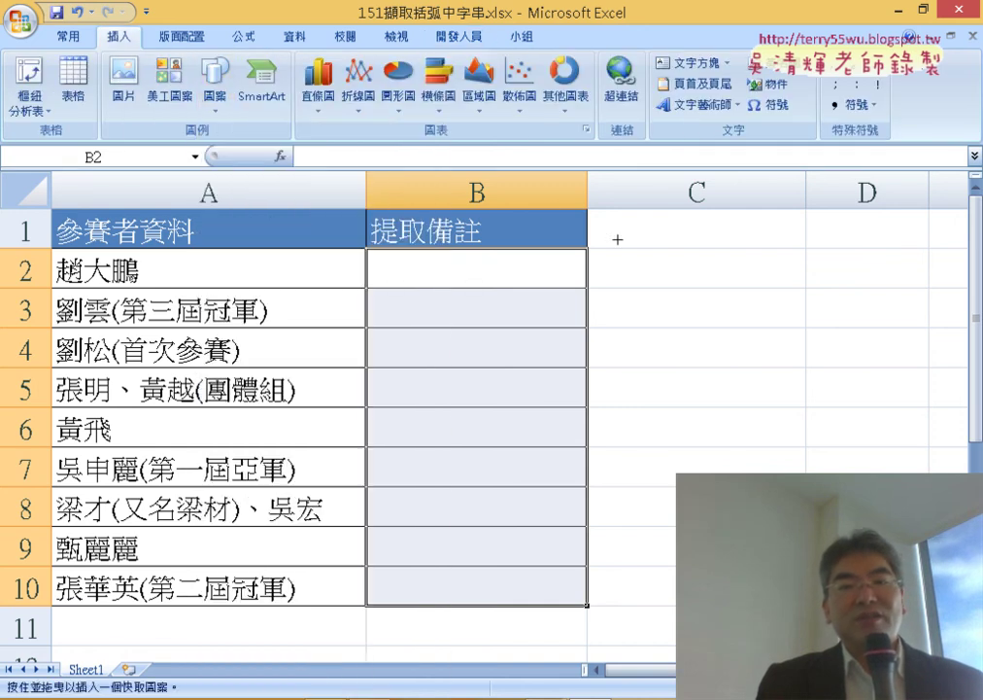
{"action": "left_click_drag", "start_coordinate": [687, 236], "coordinate": [727, 278]}
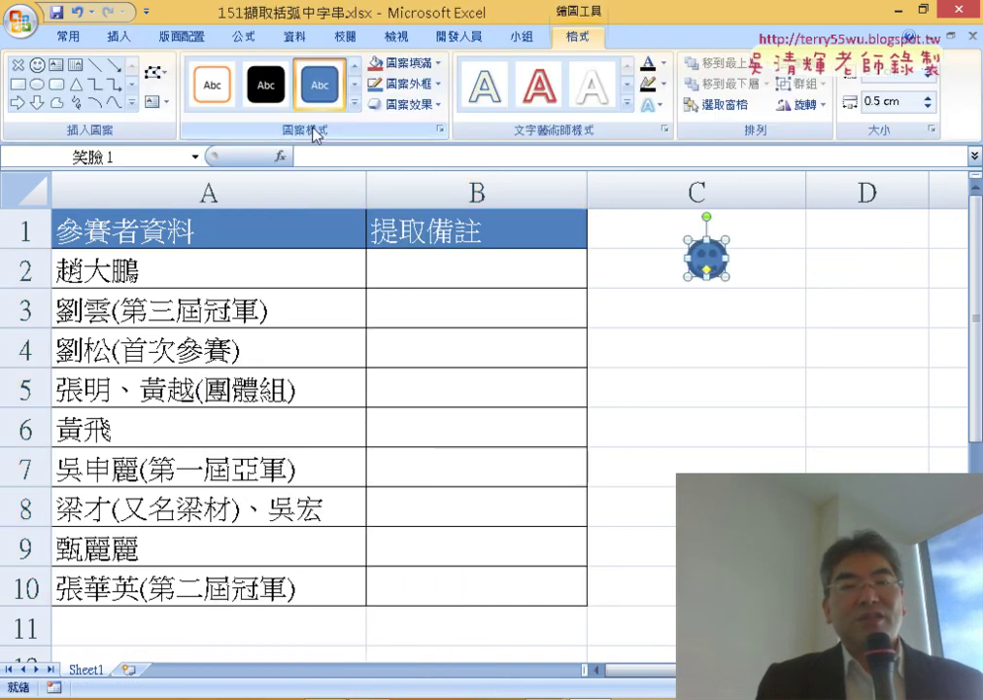
{"action": "left_click", "coordinate": [118, 39]}
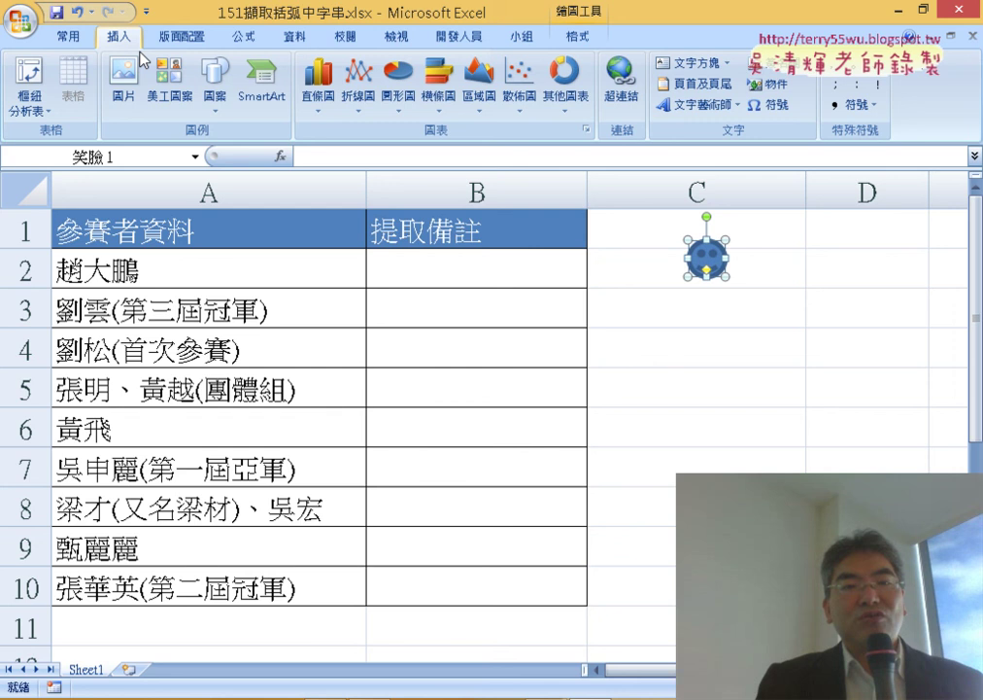
{"action": "left_click", "coordinate": [216, 92]}
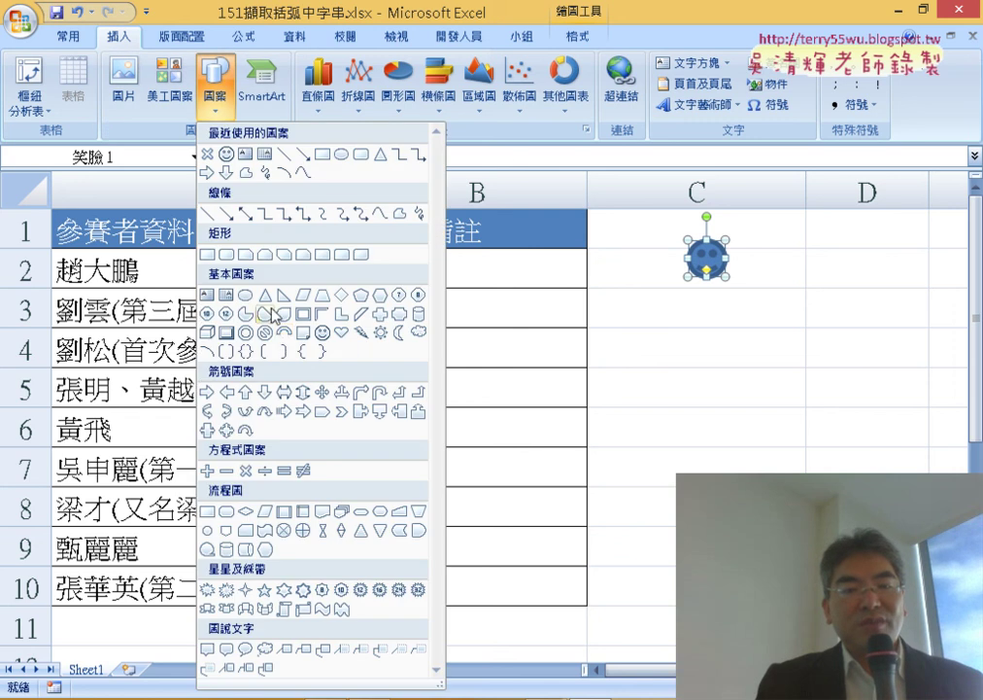
{"action": "left_click", "coordinate": [246, 470]}
{"action": "left_click_drag", "start_coordinate": [696, 329], "coordinate": [740, 363]}
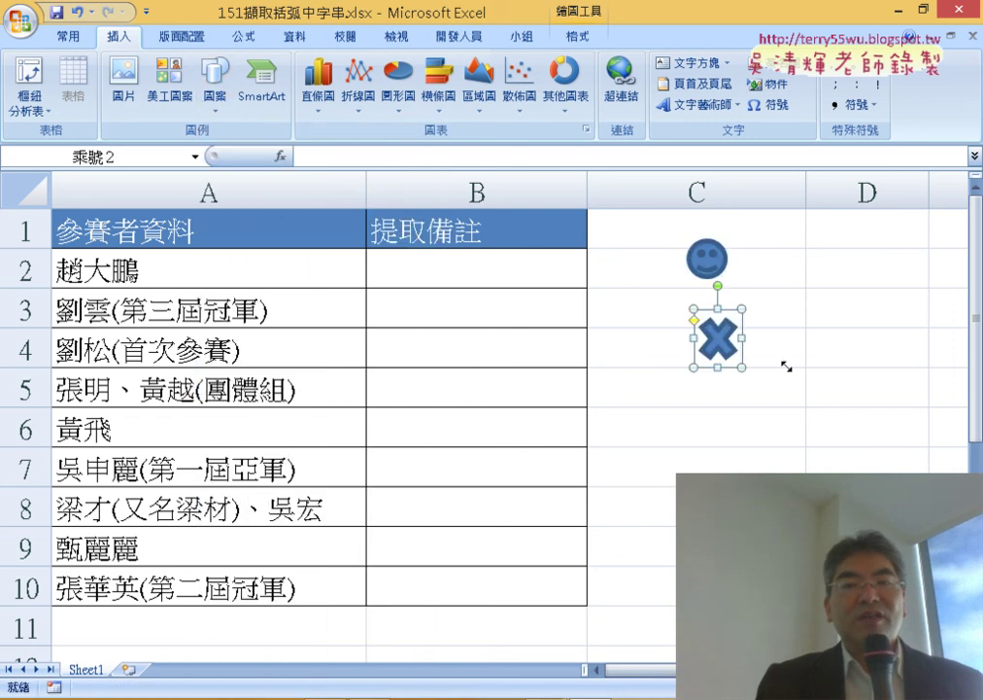
{"action": "left_click", "coordinate": [827, 303]}
Assign Macro3 to the smiley shape and Macro4 to the X shape
{"action": "right_click", "coordinate": [729, 267]}
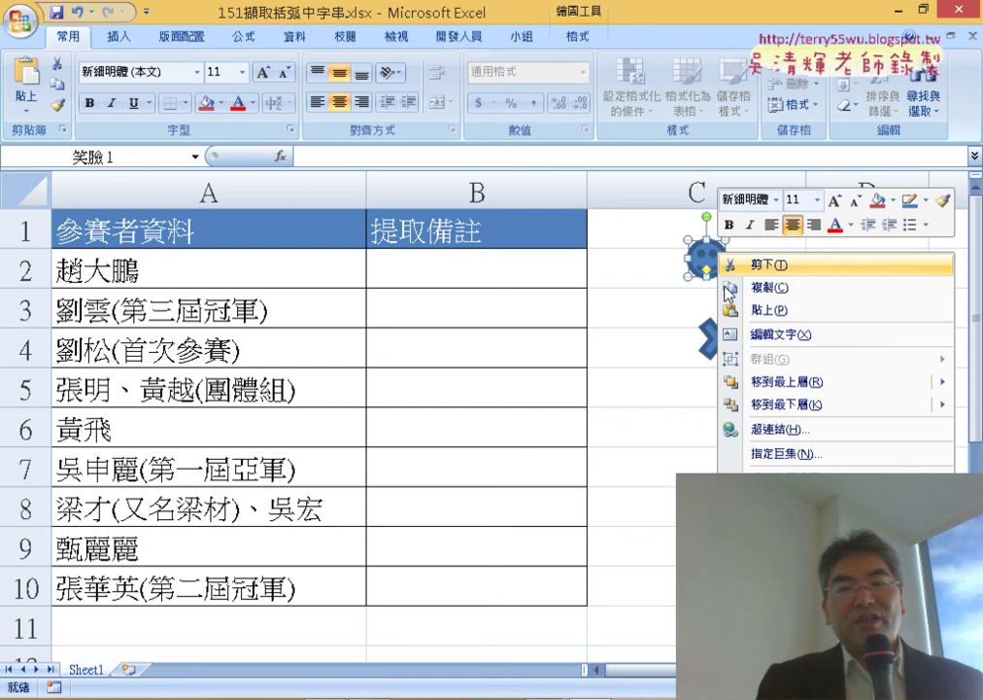
{"action": "left_click", "coordinate": [792, 443]}
{"action": "left_click", "coordinate": [546, 172]}
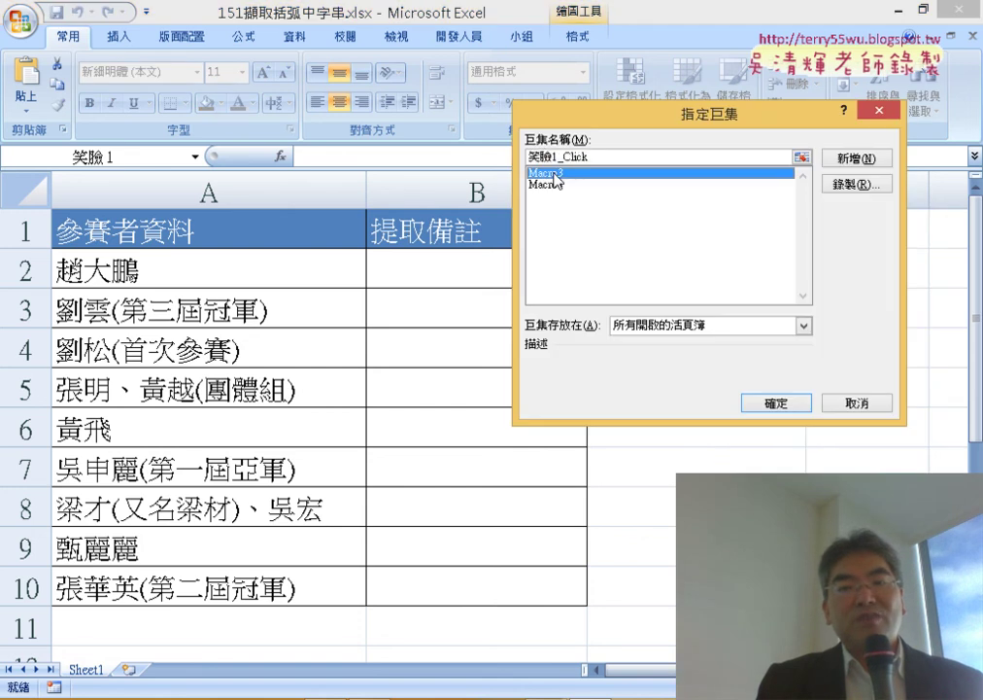
{"action": "left_click", "coordinate": [778, 403]}
{"action": "right_click", "coordinate": [717, 337]}
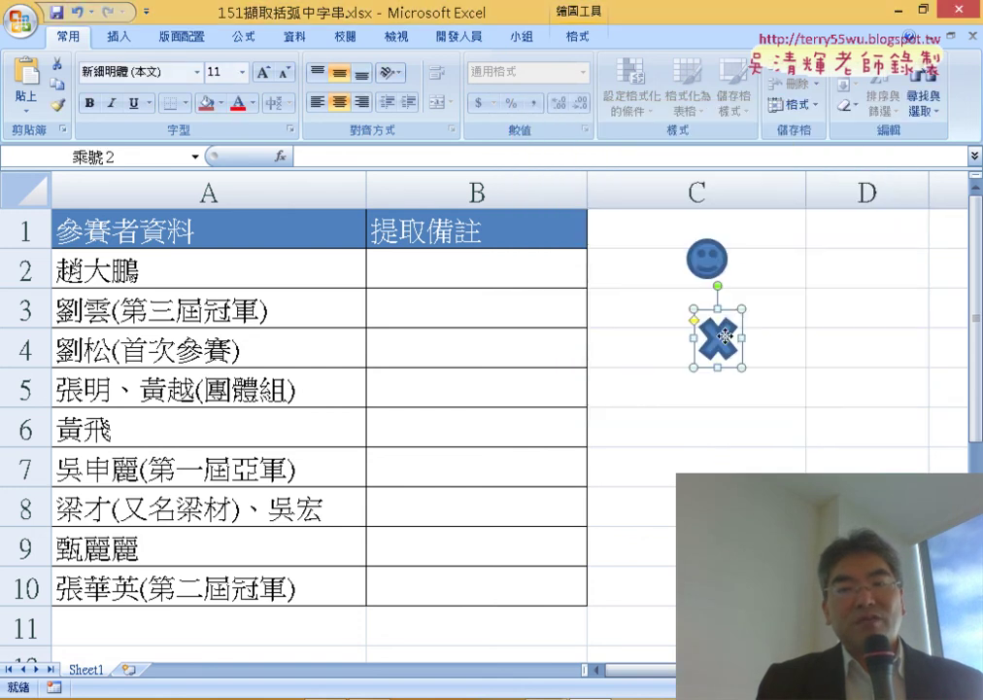
{"action": "left_click", "coordinate": [792, 513]}
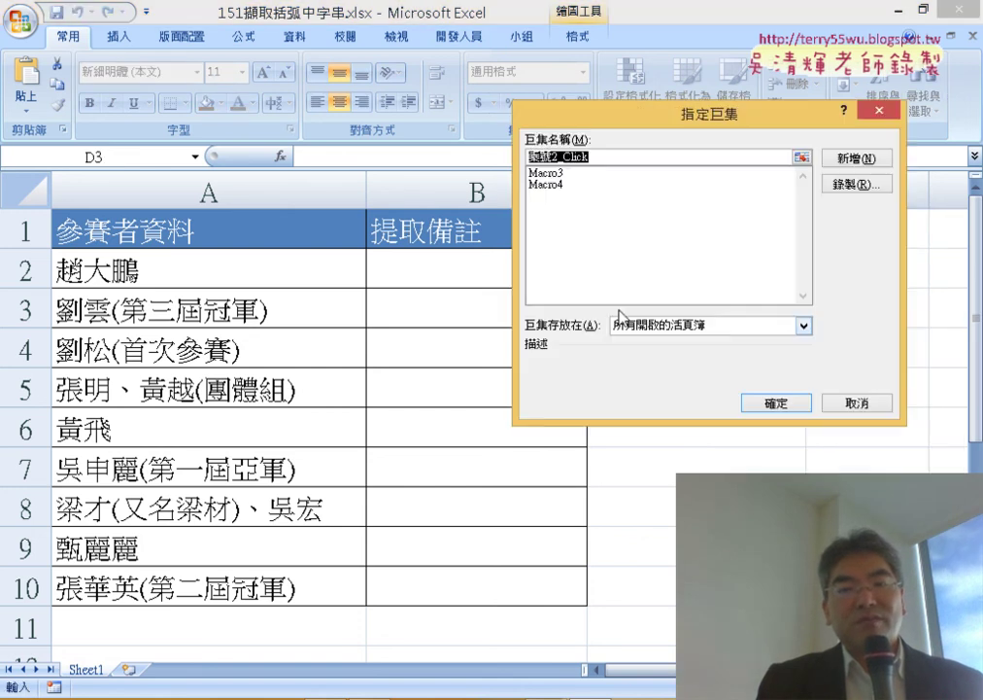
{"action": "left_click", "coordinate": [559, 185]}
{"action": "left_click", "coordinate": [777, 403]}
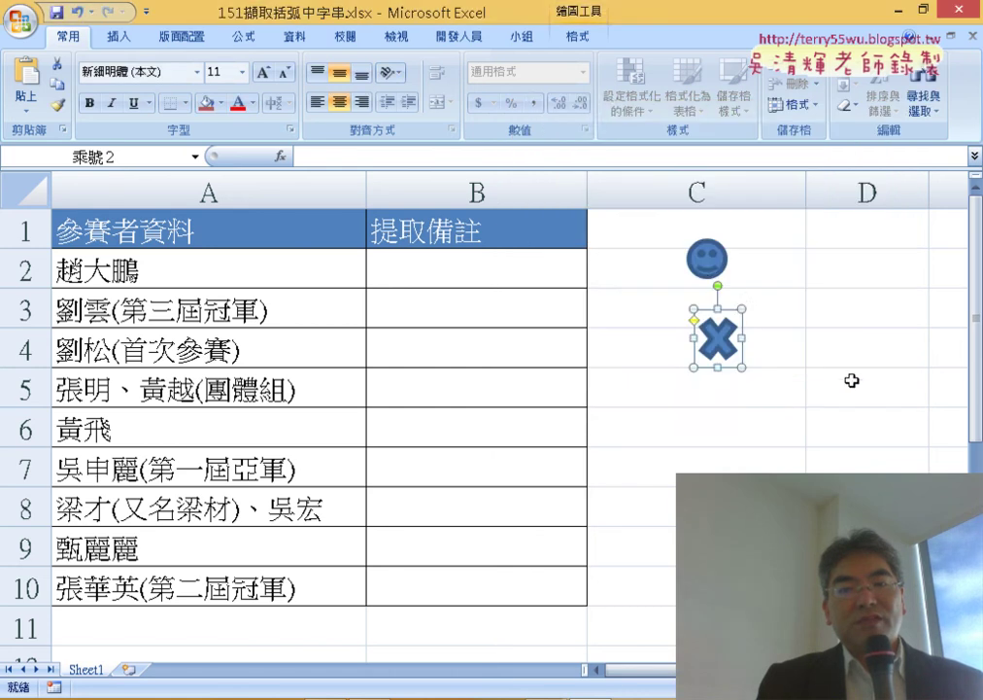
{"action": "left_click", "coordinate": [851, 382]}
Test the buttons: the smiley fills column B, the X clears it, and the smiley refills it
{"action": "left_click", "coordinate": [706, 260]}
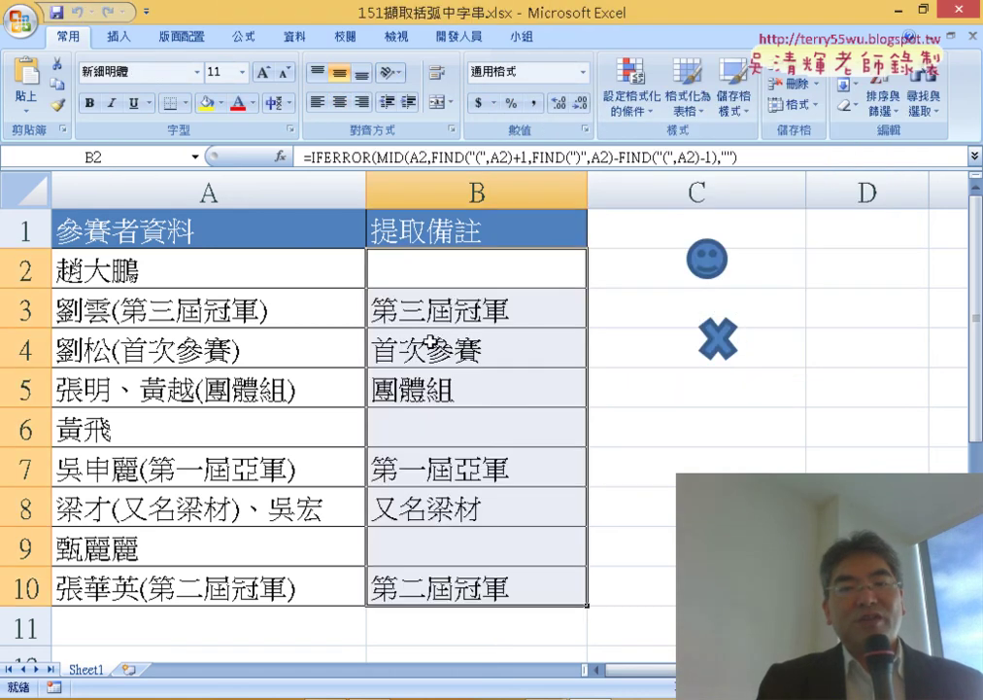
{"action": "left_click", "coordinate": [716, 337]}
{"action": "left_click", "coordinate": [707, 268]}
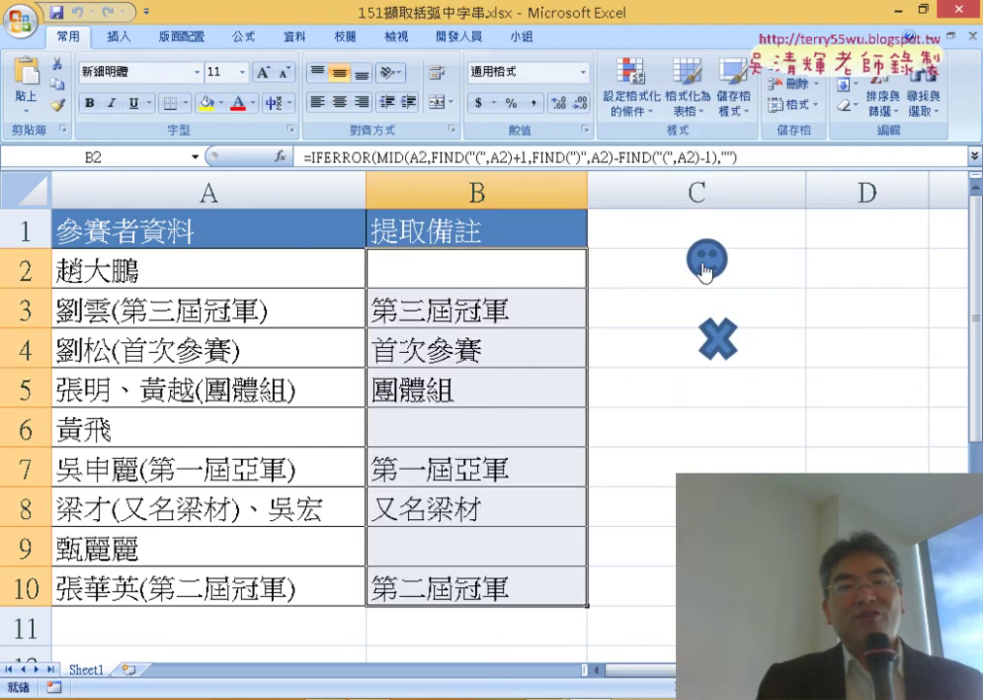
{"action": "left_click", "coordinate": [702, 263]}
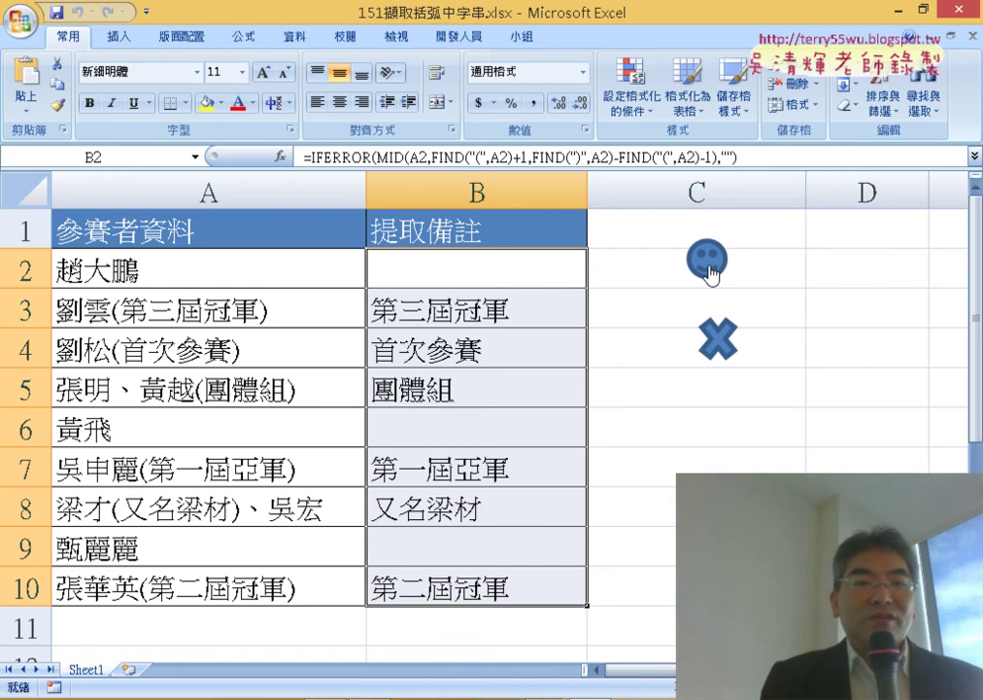
Save the workbook, triggering the warning that the VB project can't be kept macro-free
{"action": "left_click", "coordinate": [56, 13]}
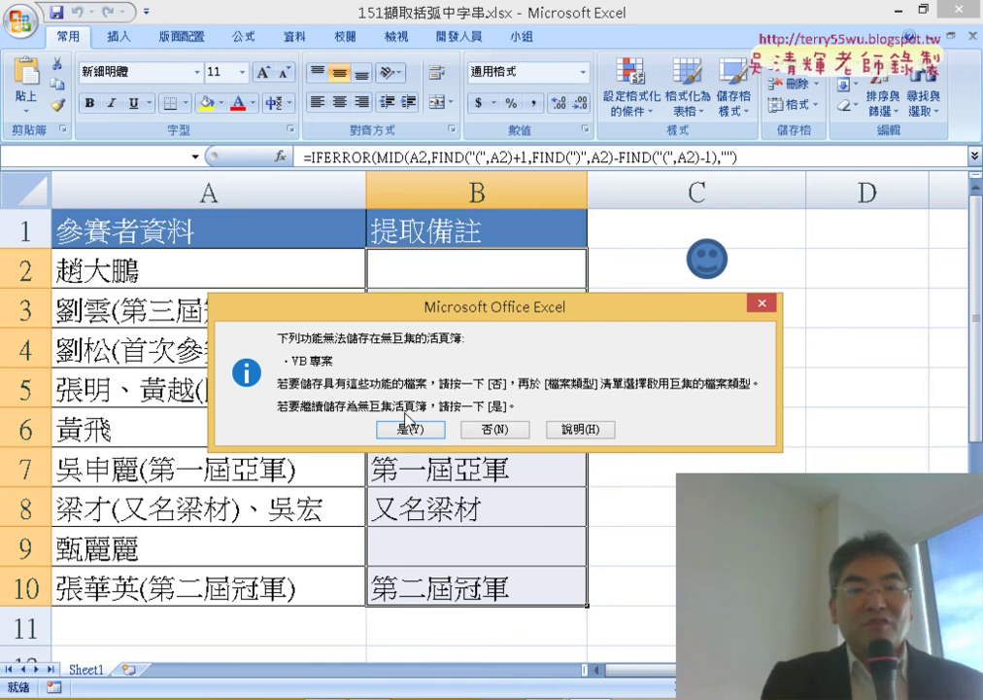
Save as Excel macro-enabled workbook 151擷取括弧中字串.xlsm instead of macro-free, then close Excel
{"action": "left_click", "coordinate": [480, 427]}
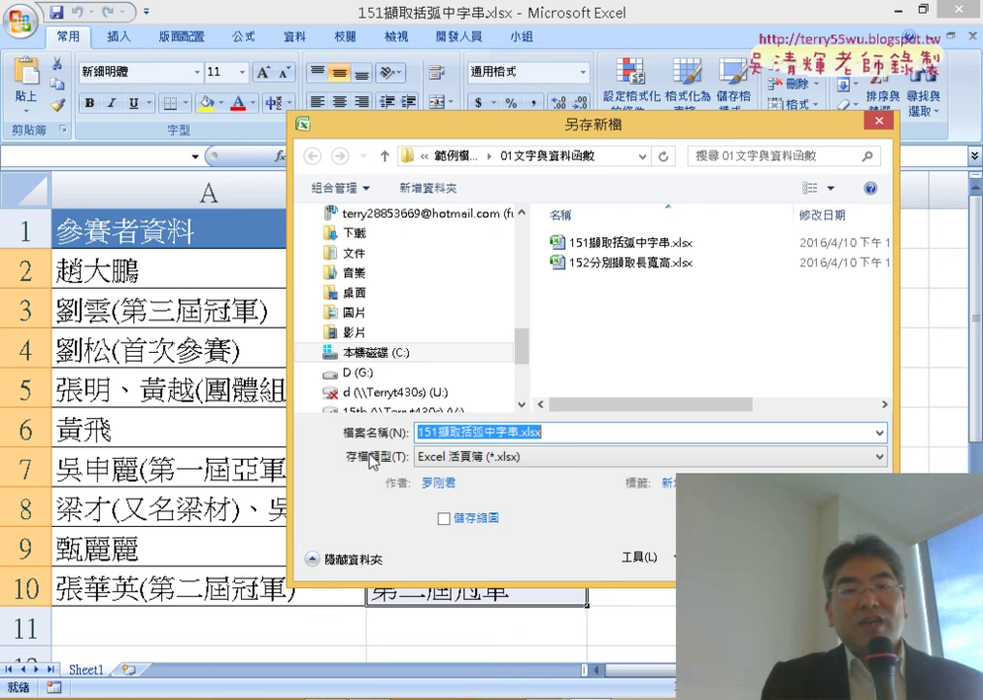
{"action": "left_click", "coordinate": [477, 465]}
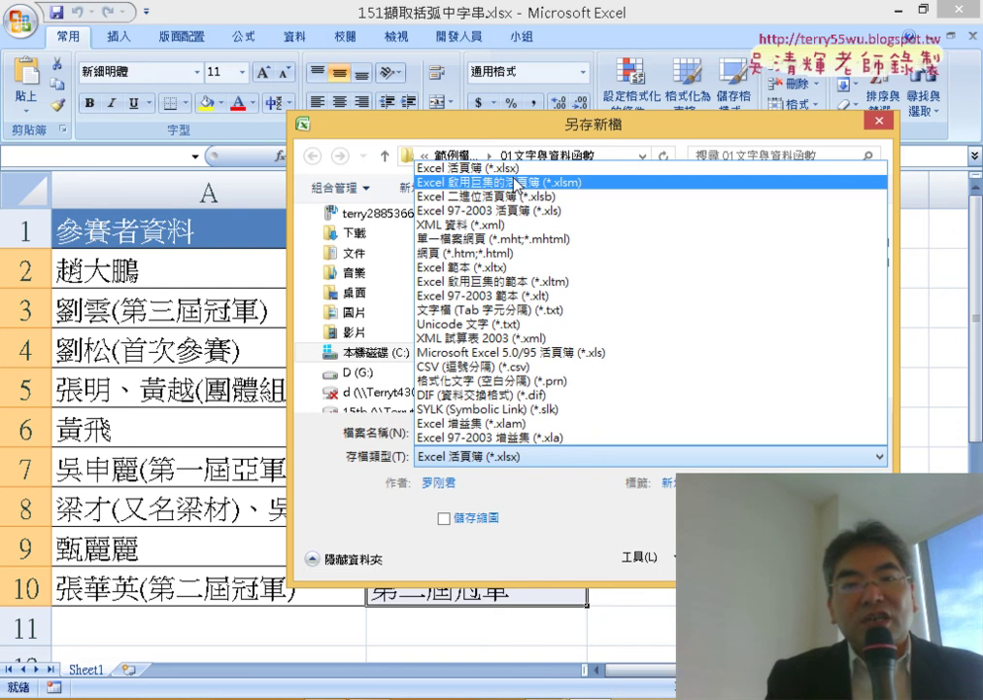
{"action": "left_click", "coordinate": [515, 182]}
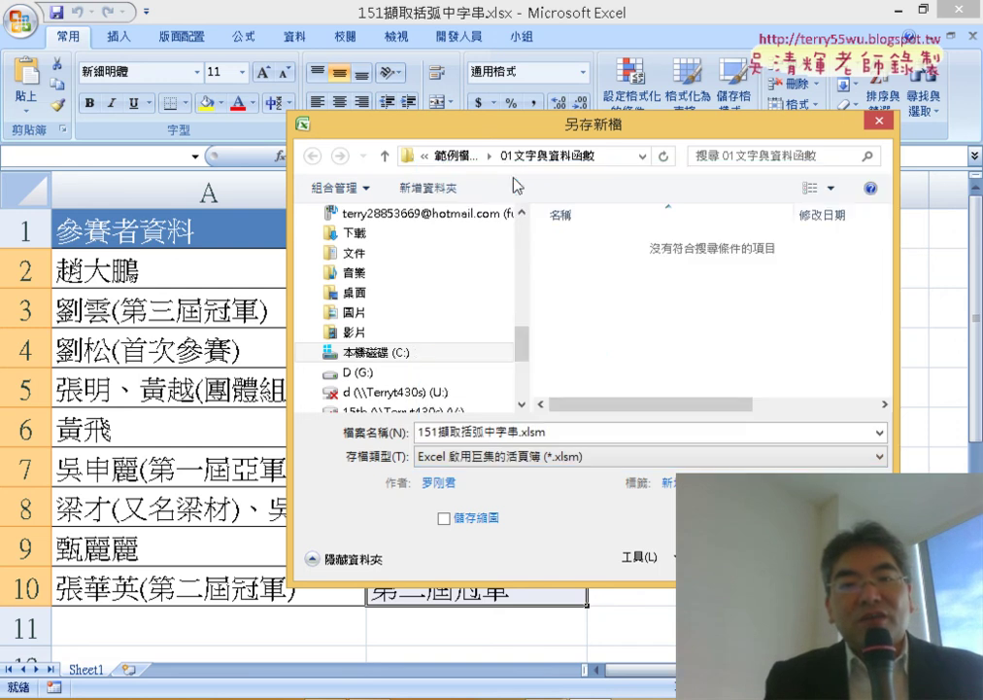
{"action": "left_click", "coordinate": [758, 557]}
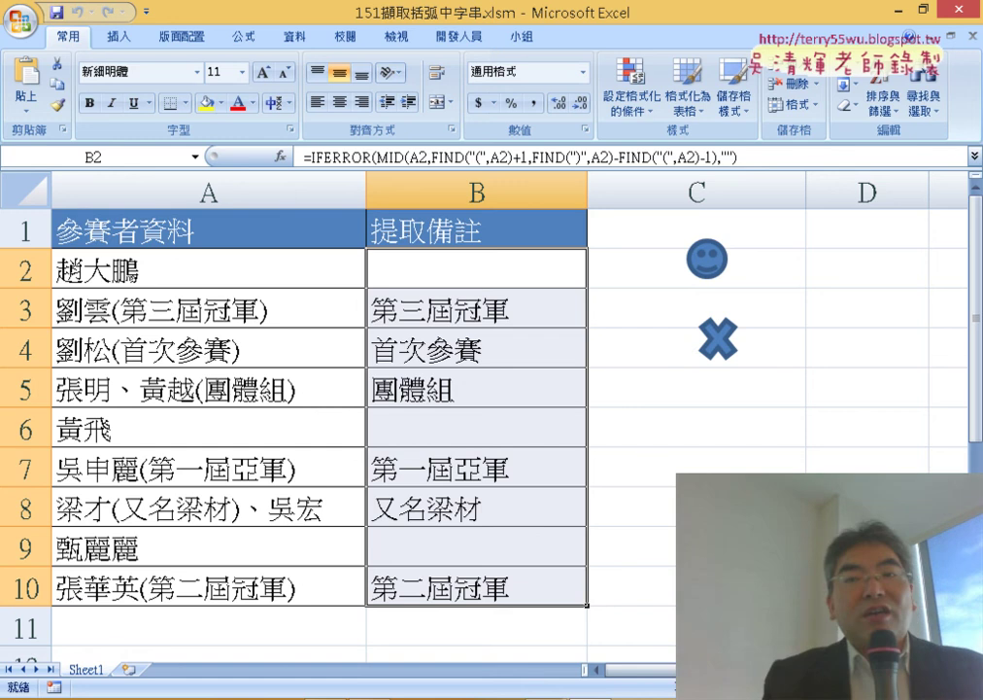
{"action": "left_click", "coordinate": [965, 9]}
Browse to 範例檔(中階班) > 01文字與資料函數 in large icons and compare the .xlsm and .xlsx files
{"action": "double_click", "coordinate": [110, 435]}
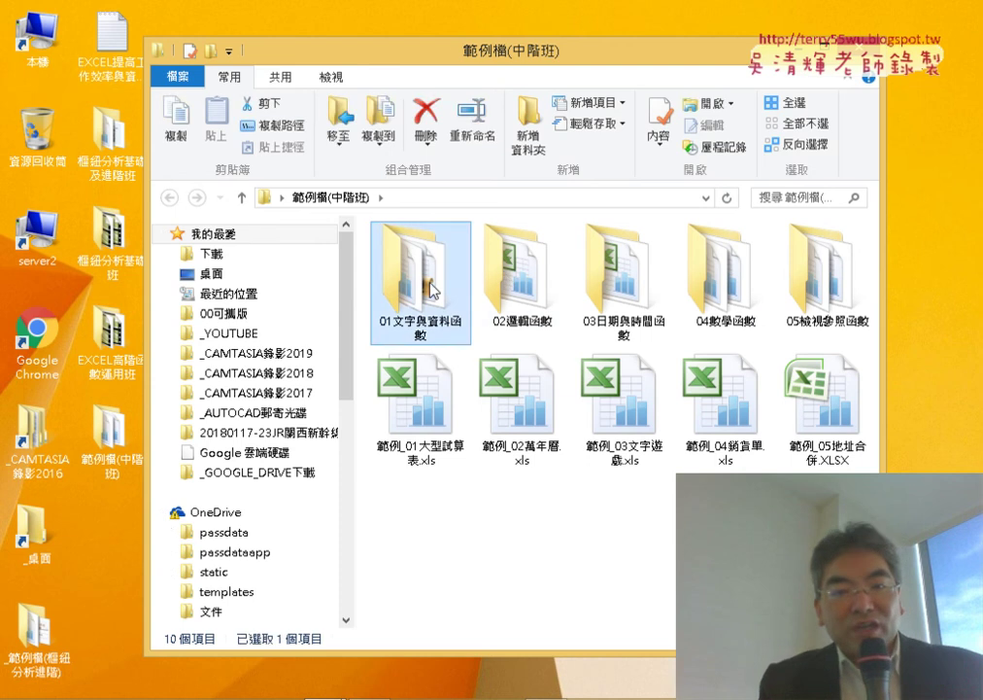
{"action": "double_click", "coordinate": [433, 285]}
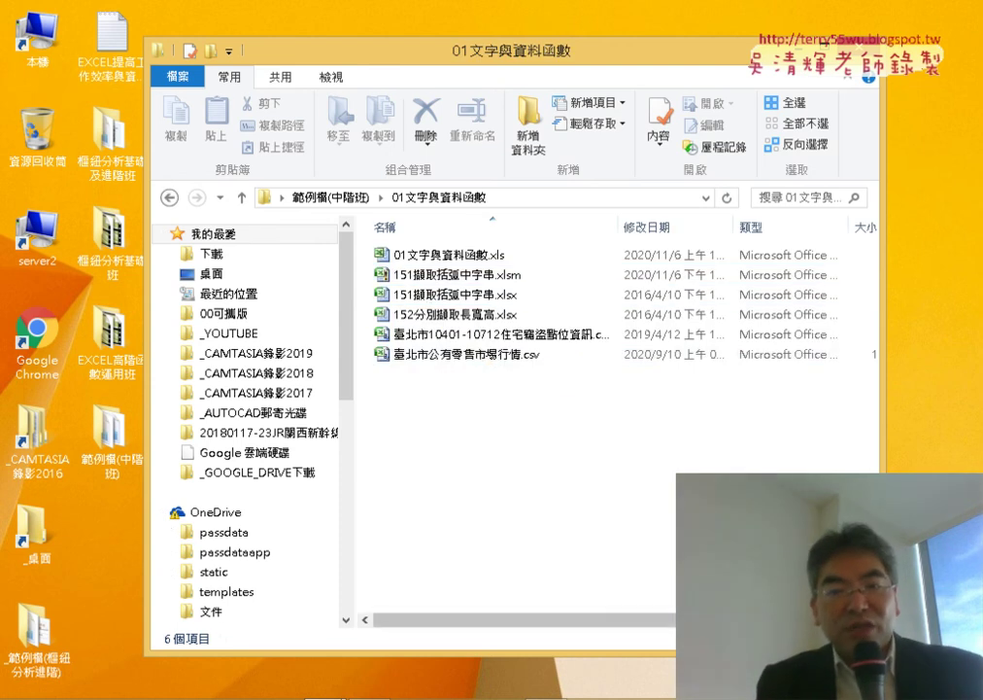
{"action": "left_click", "coordinate": [868, 638]}
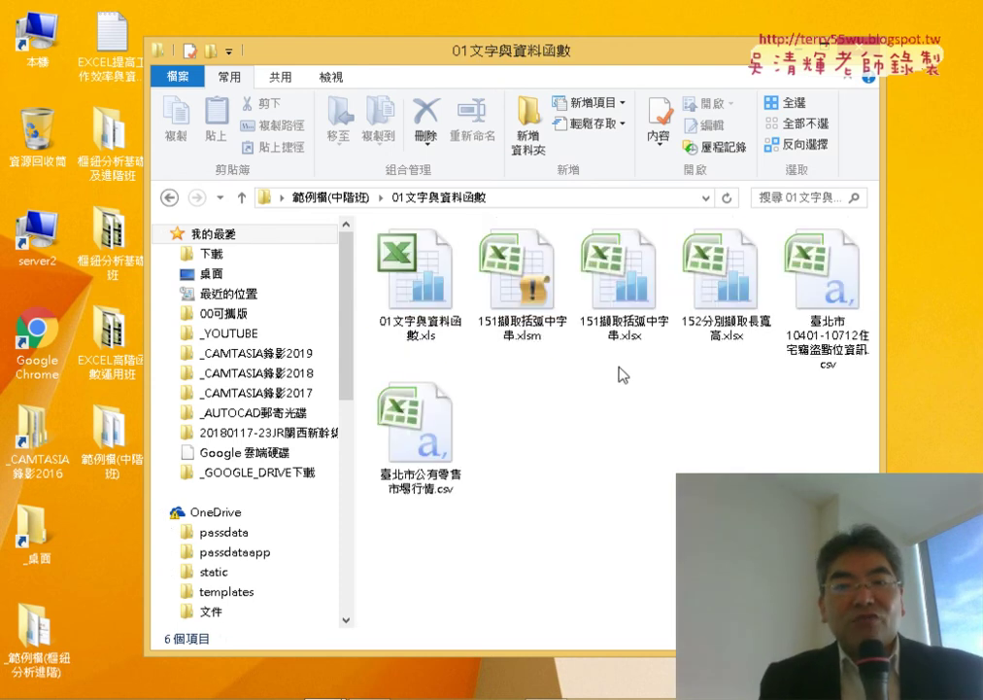
{"action": "left_click", "coordinate": [524, 309]}
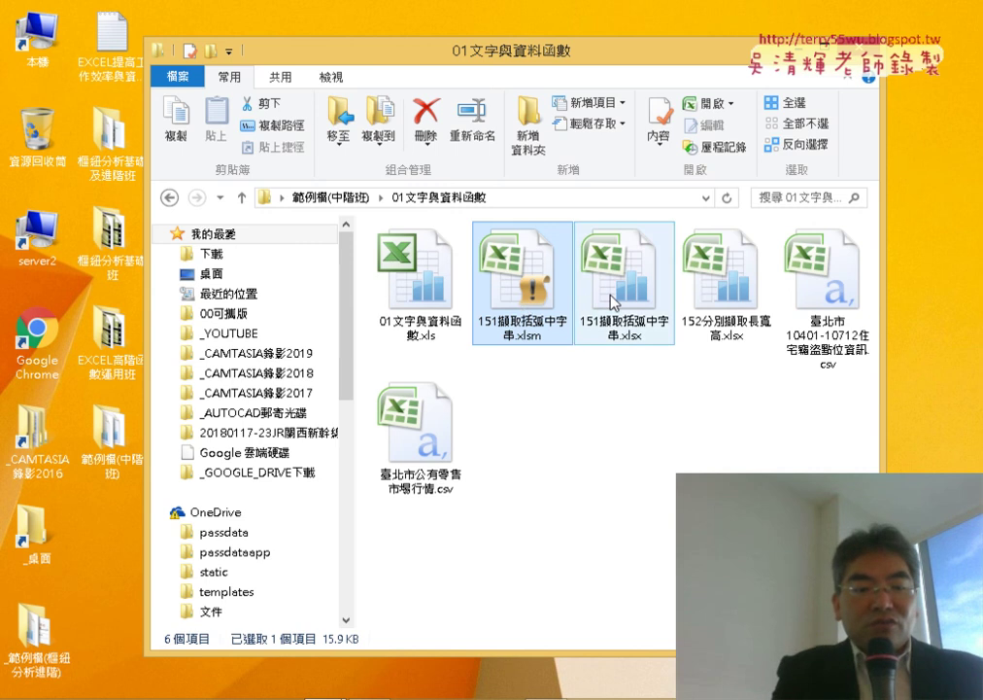
{"action": "left_click", "coordinate": [614, 303]}
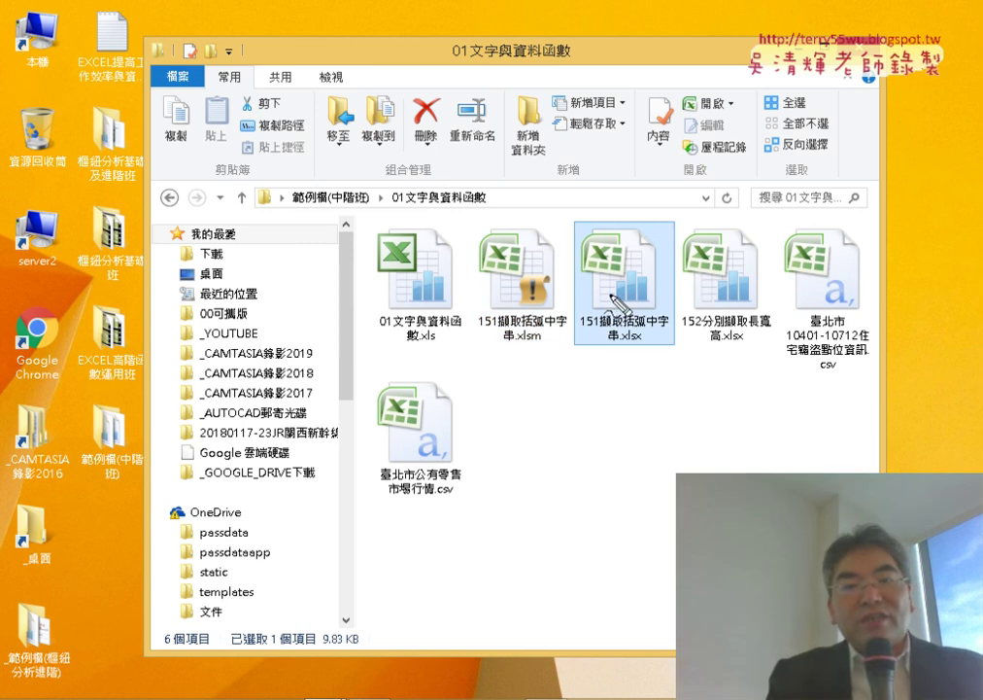
Annotate the .xlsm file and its warning-marked icon in red, then open 151擷取括弧中字串.xlsm
{"action": "key", "text": "ctrl+2"}
{"action": "left_click_drag", "start_coordinate": [532, 374], "coordinate": [581, 291]}
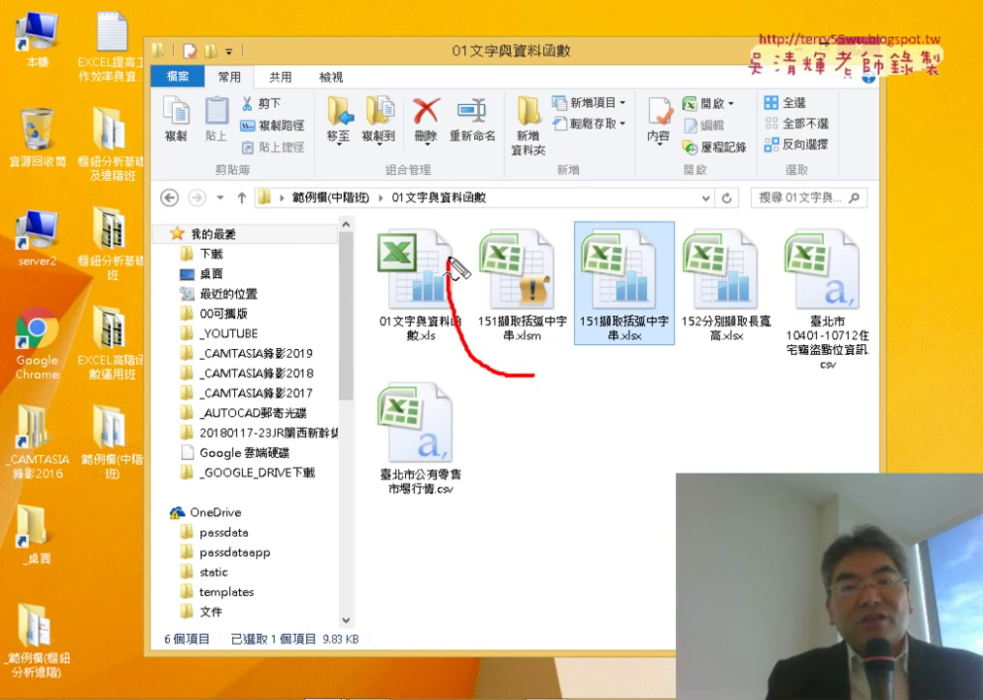
{"action": "mouse_move", "coordinate": [665, 440]}
{"action": "left_mouse_down"}
{"action": "mouse_move", "coordinate": [537, 325]}
{"action": "mouse_move", "coordinate": [583, 342]}
{"action": "left_mouse_up"}
{"action": "left_click_drag", "start_coordinate": [549, 272], "coordinate": [559, 331]}
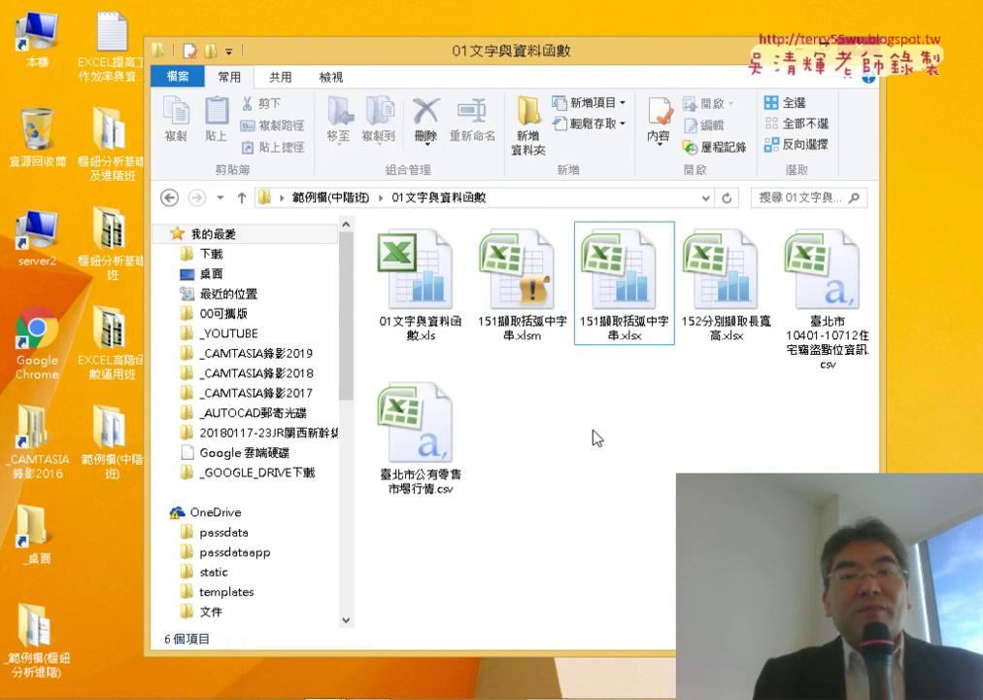
{"action": "double_click", "coordinate": [522, 284]}
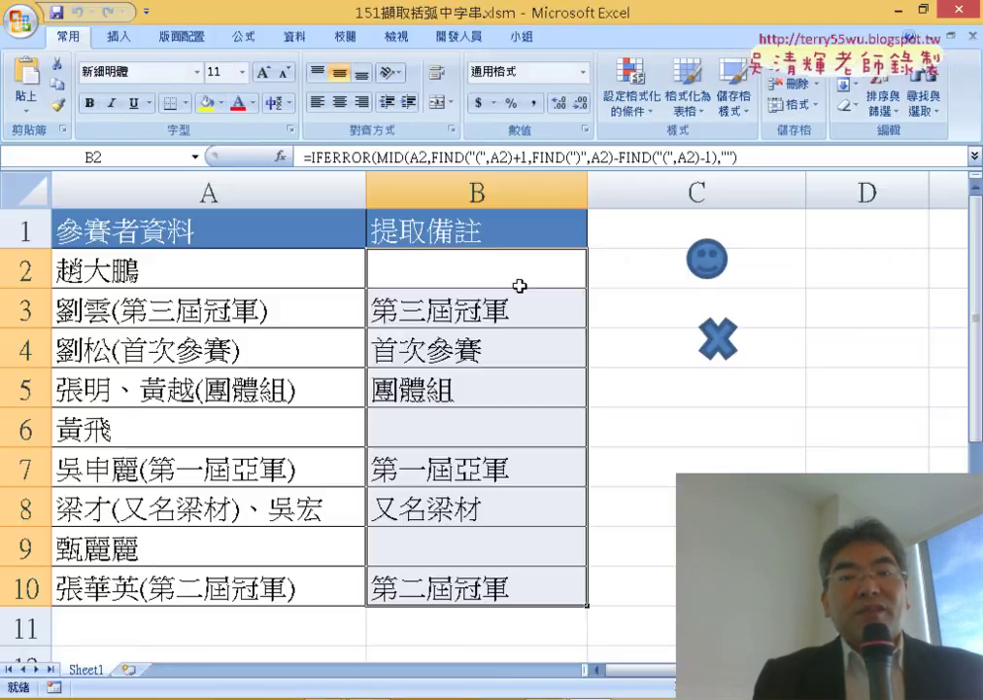
{"action": "left_click", "coordinate": [717, 345]}
{"action": "left_click", "coordinate": [706, 259]}
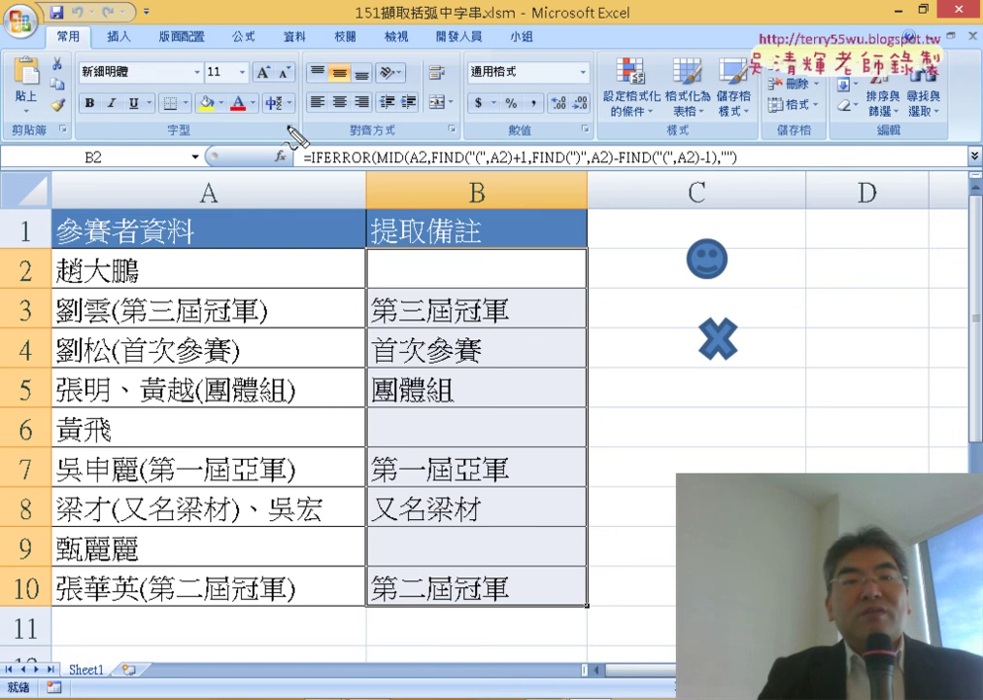
{"action": "mouse_move", "coordinate": [259, 156]}
{"action": "left_mouse_down"}
{"action": "mouse_move", "coordinate": [410, 159]}
{"action": "mouse_move", "coordinate": [282, 167]}
{"action": "left_mouse_up"}
{"action": "left_click_drag", "start_coordinate": [488, 38], "coordinate": [381, 109]}
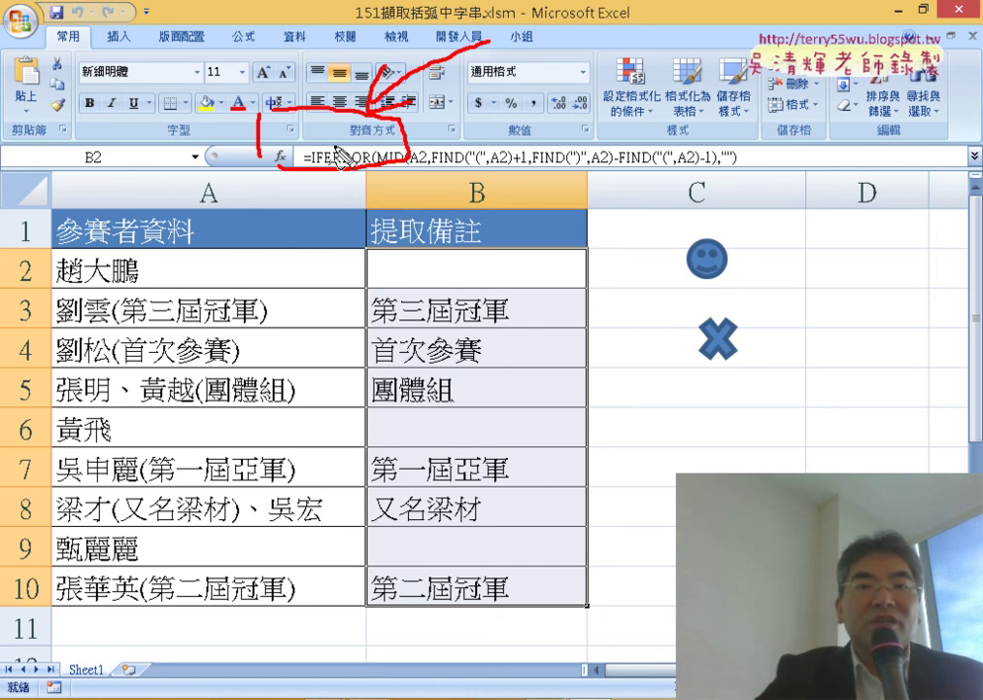
Clear the ink, retest the X (clear) and smiley (refill) buttons, then edit B2's formula
{"action": "key", "text": "Escape"}
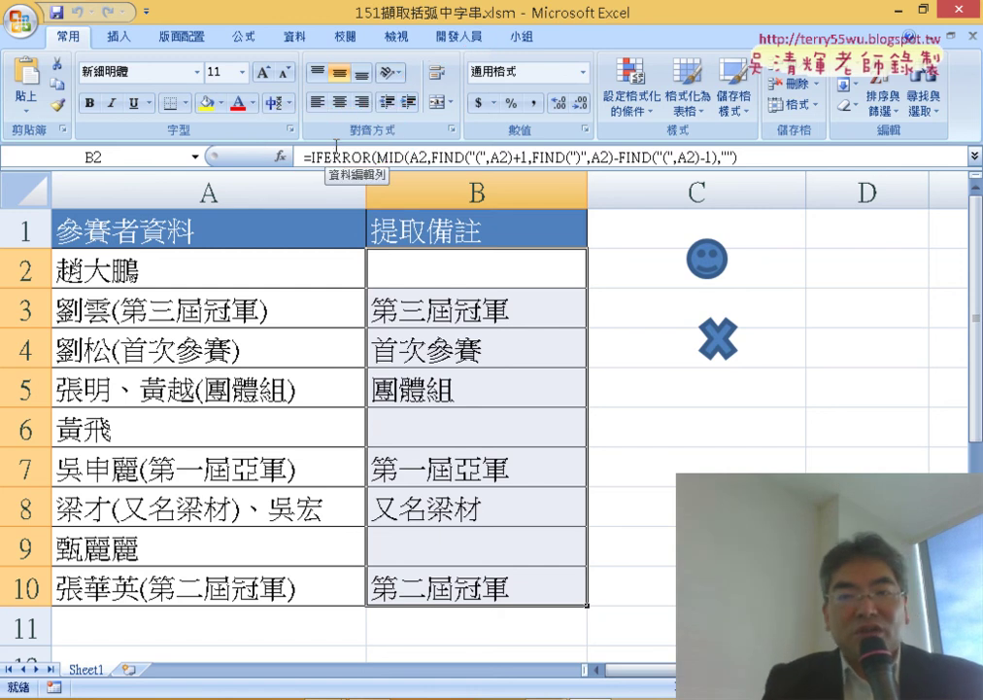
{"action": "left_click", "coordinate": [700, 355]}
{"action": "left_click", "coordinate": [707, 258]}
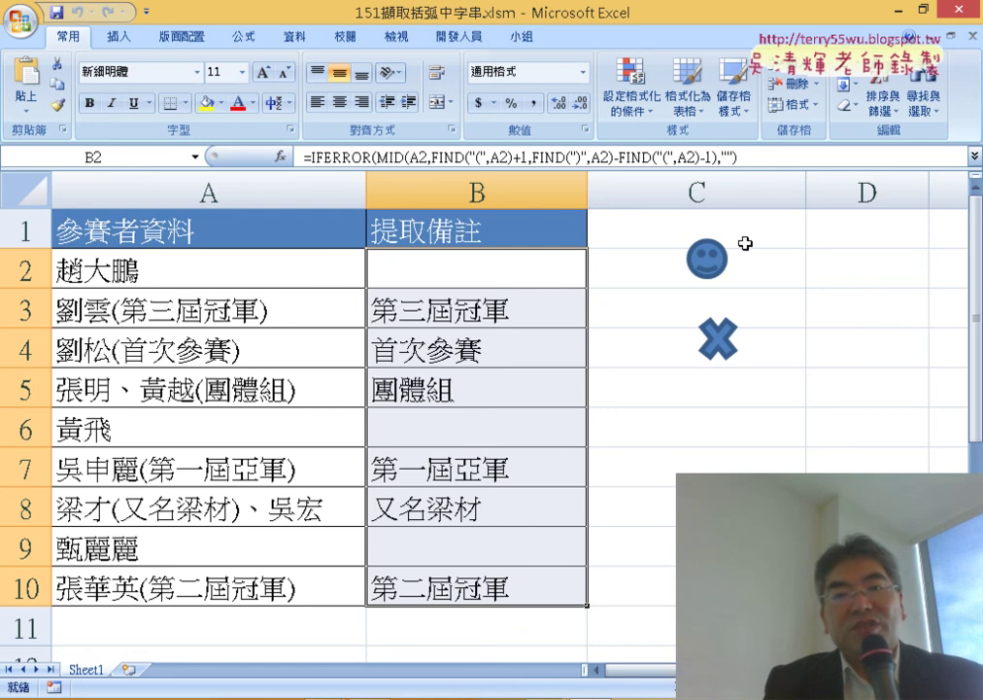
{"action": "left_click", "coordinate": [428, 273]}
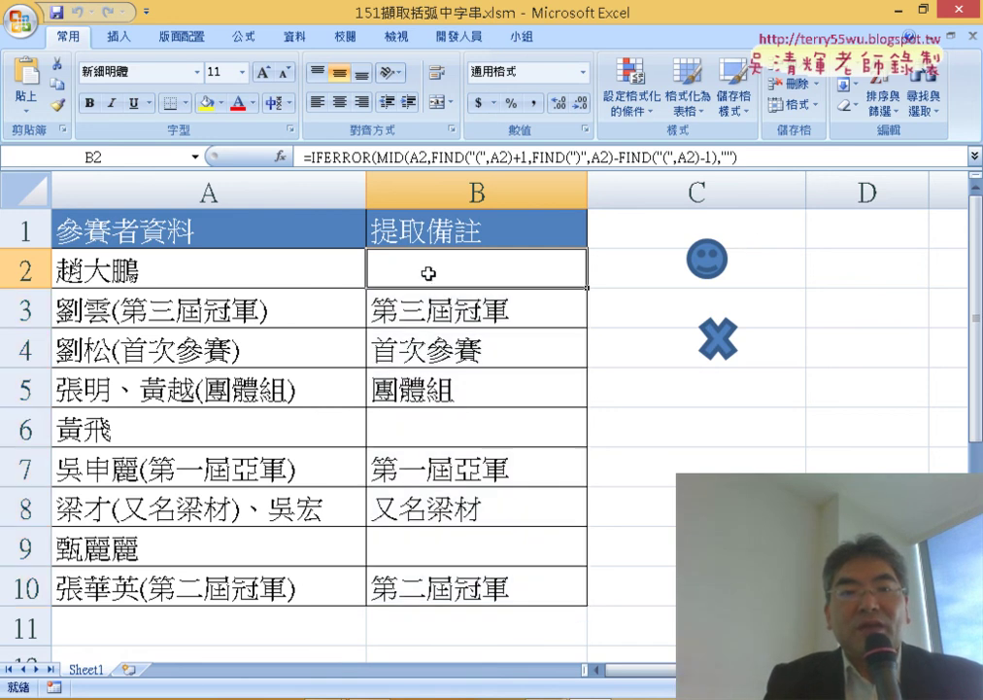
{"action": "left_click", "coordinate": [452, 155]}
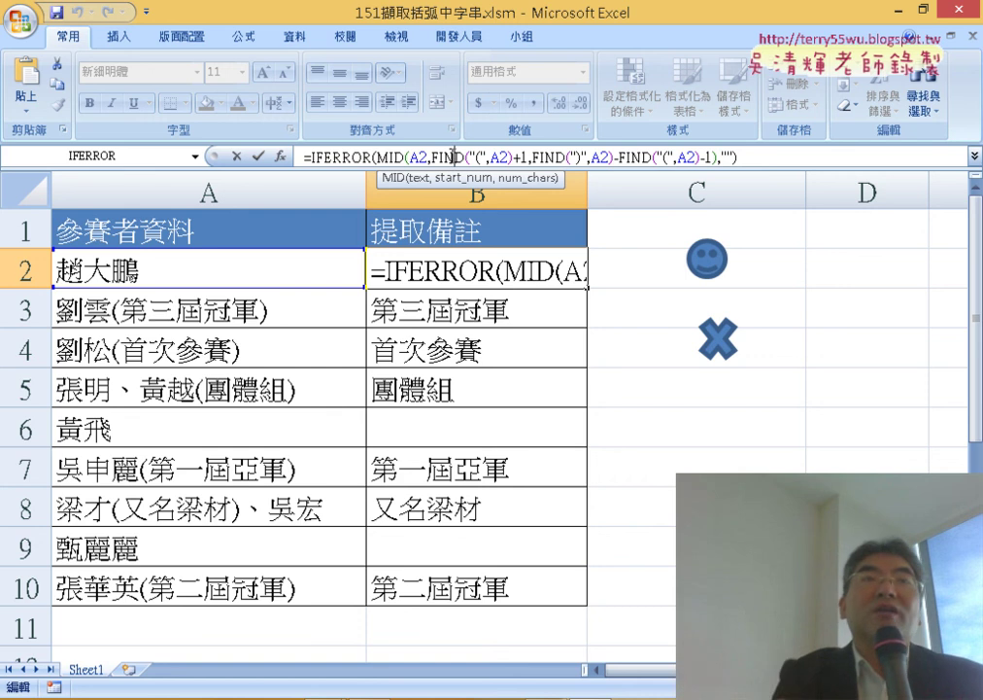